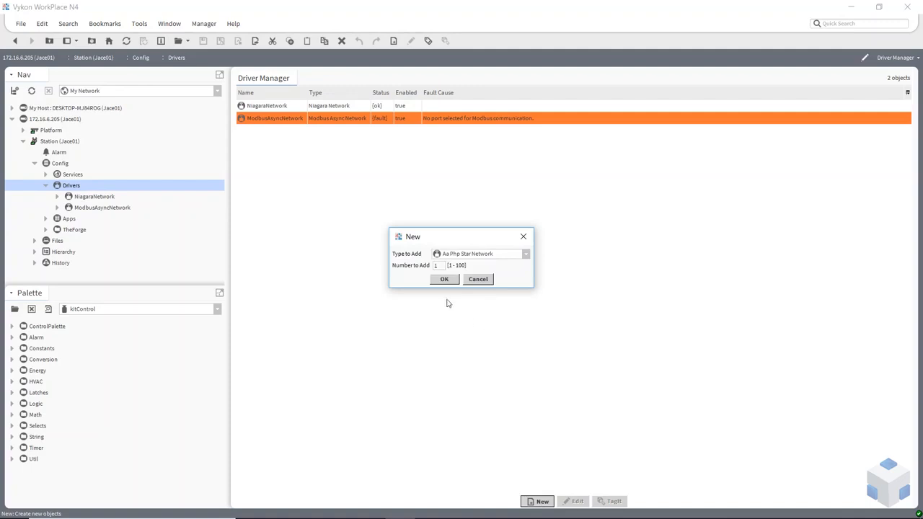
Step: Add one Bacnet Network to the station drivers and open its Bacnet Device Manager
{"action": "left_click", "coordinate": [485, 255]}
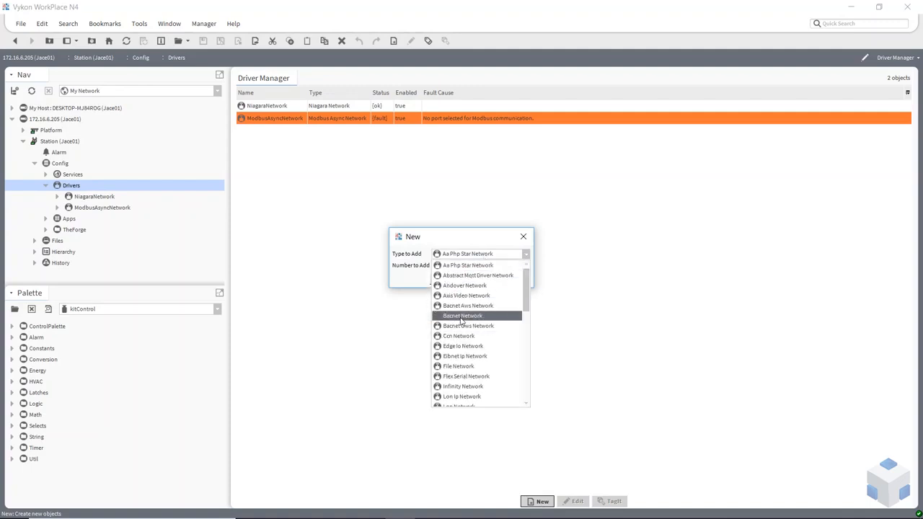
{"action": "left_click", "coordinate": [461, 317]}
{"action": "left_click", "coordinate": [448, 279]}
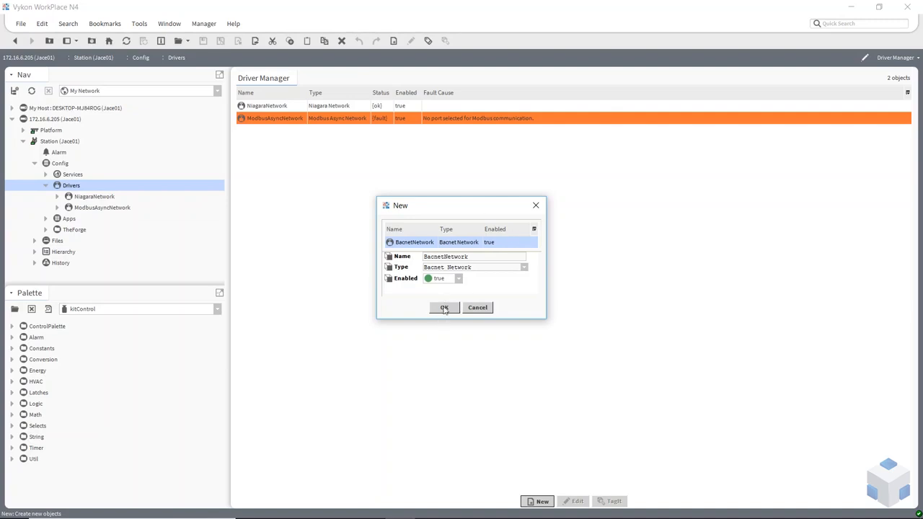
{"action": "left_click", "coordinate": [444, 308]}
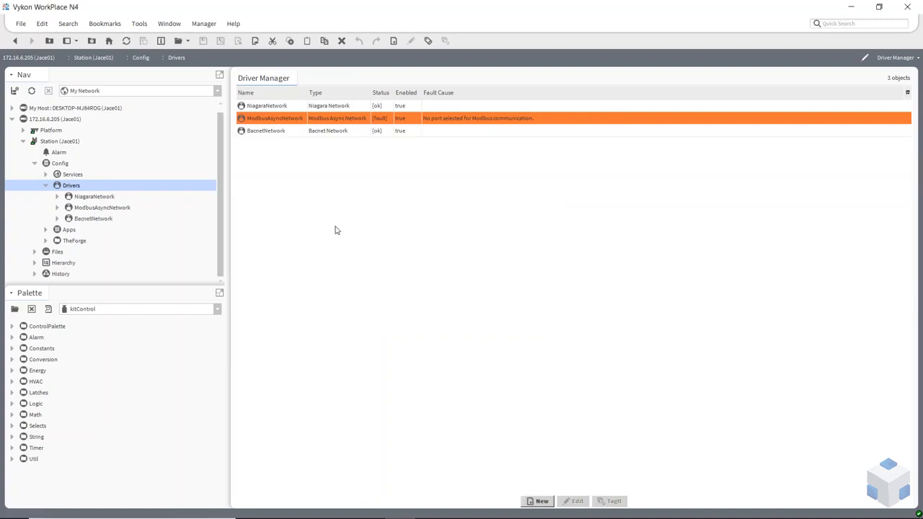
{"action": "left_click", "coordinate": [262, 133]}
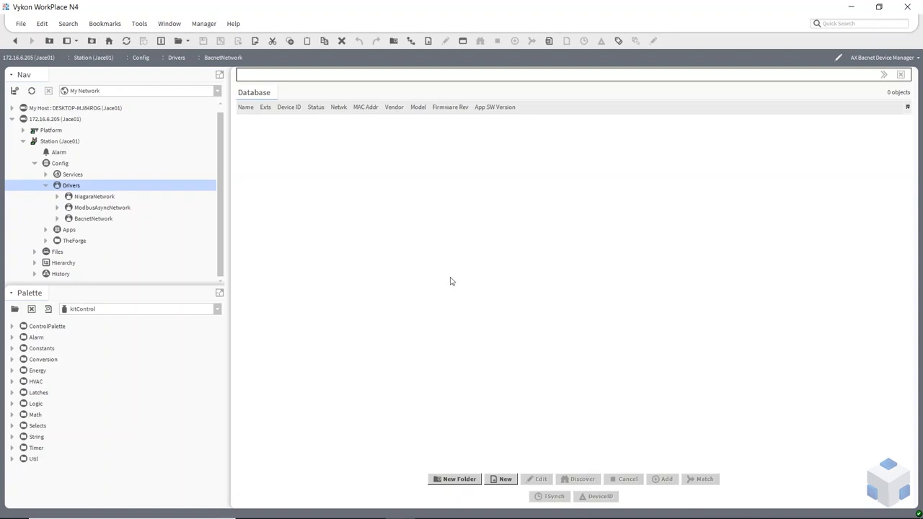
Step: Set the BacnetNetwork Local Device's Object Id to 6208 and save it
{"action": "left_click", "coordinate": [57, 219]}
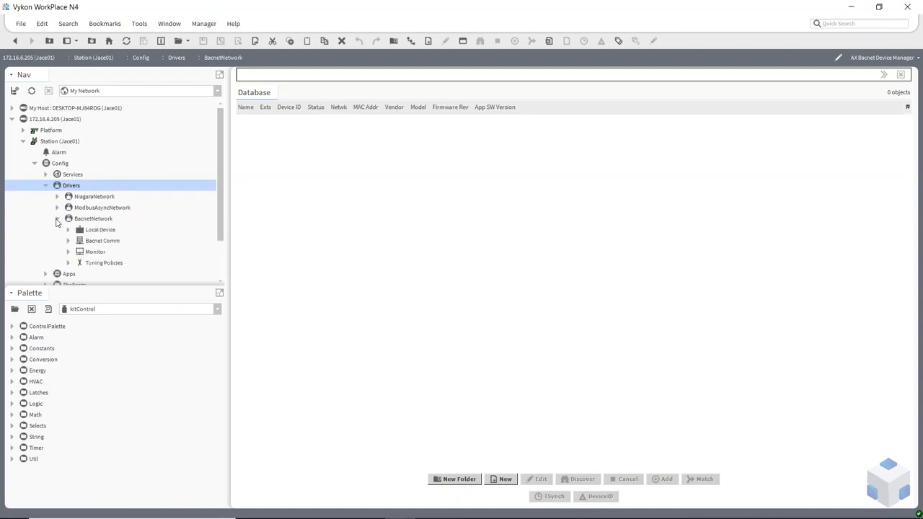
{"action": "double_click", "coordinate": [99, 230]}
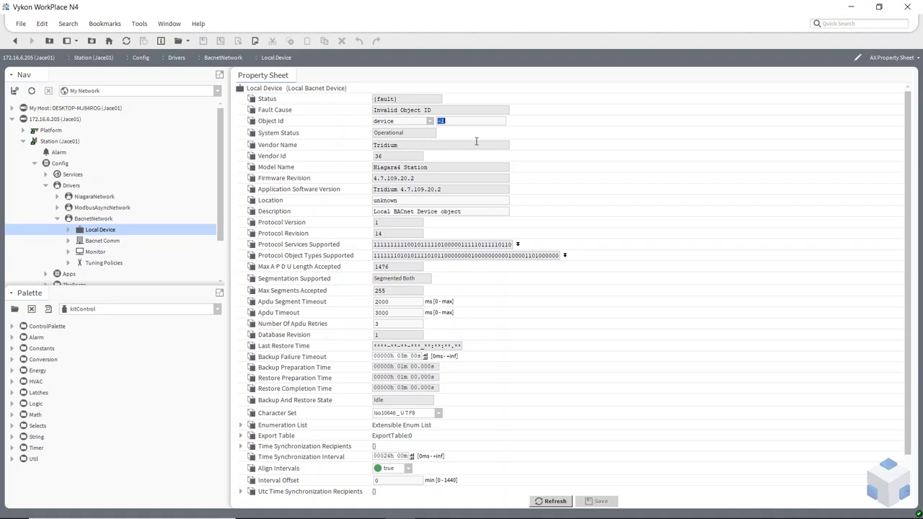
{"action": "type", "text": "05"}
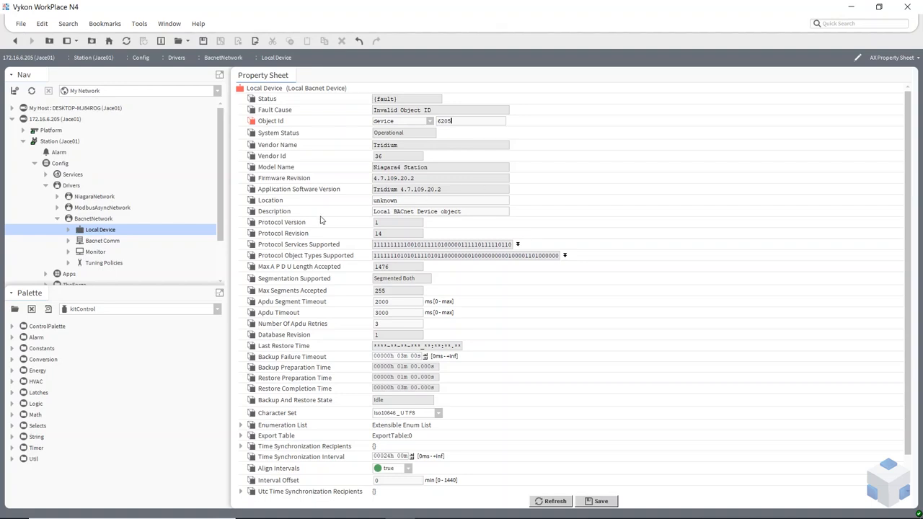
{"action": "left_click", "coordinate": [597, 501]}
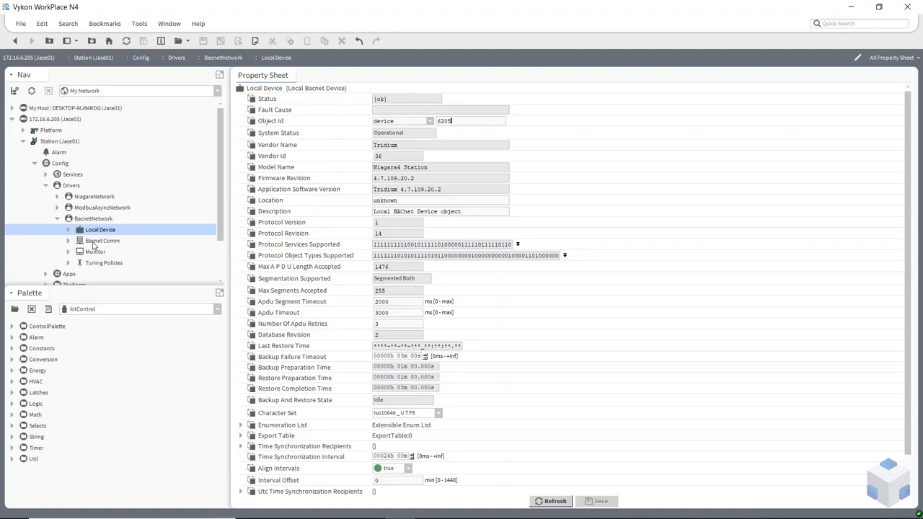
Step: Set the BACnet Ip Port's Link Adapter to dm0 and save
{"action": "left_click", "coordinate": [69, 241]}
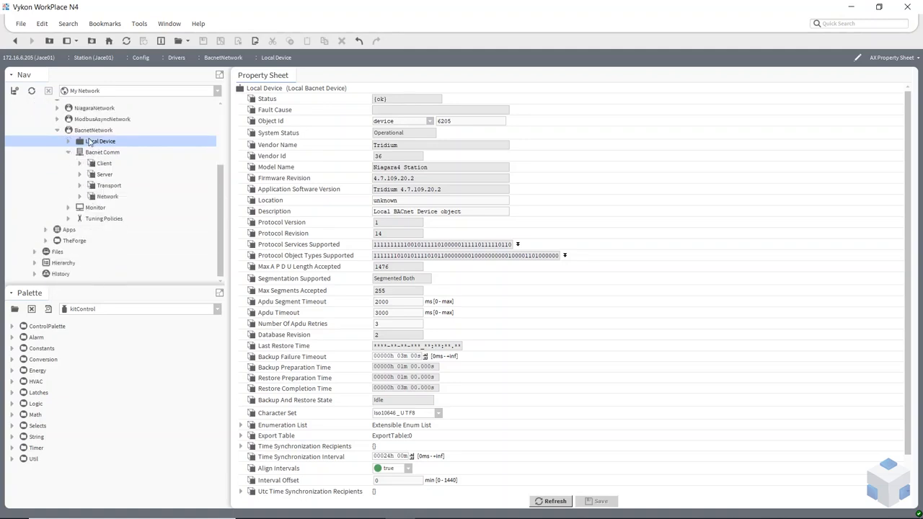
{"action": "left_click", "coordinate": [80, 197]}
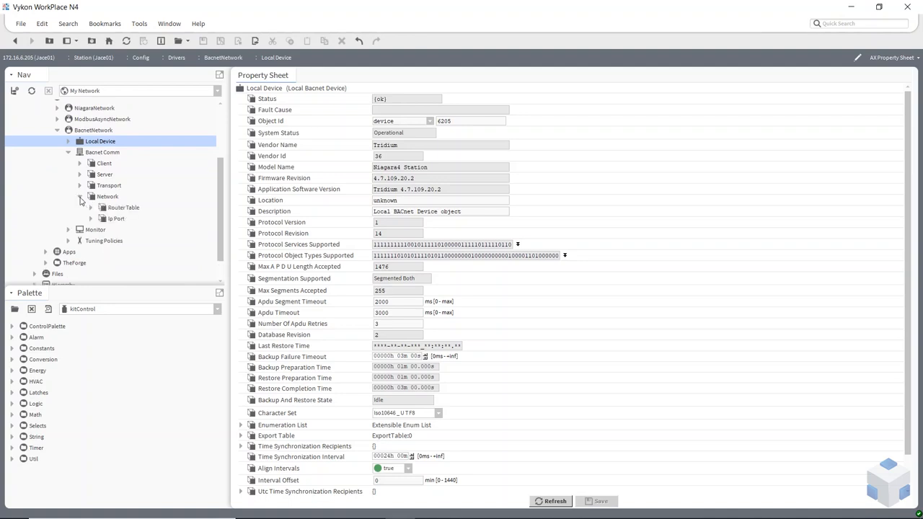
{"action": "left_click", "coordinate": [117, 219]}
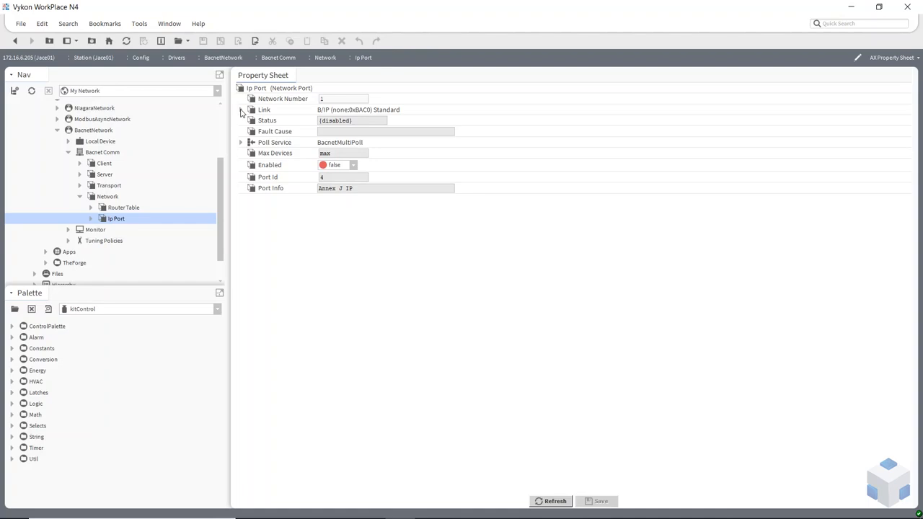
{"action": "left_click", "coordinate": [241, 110]}
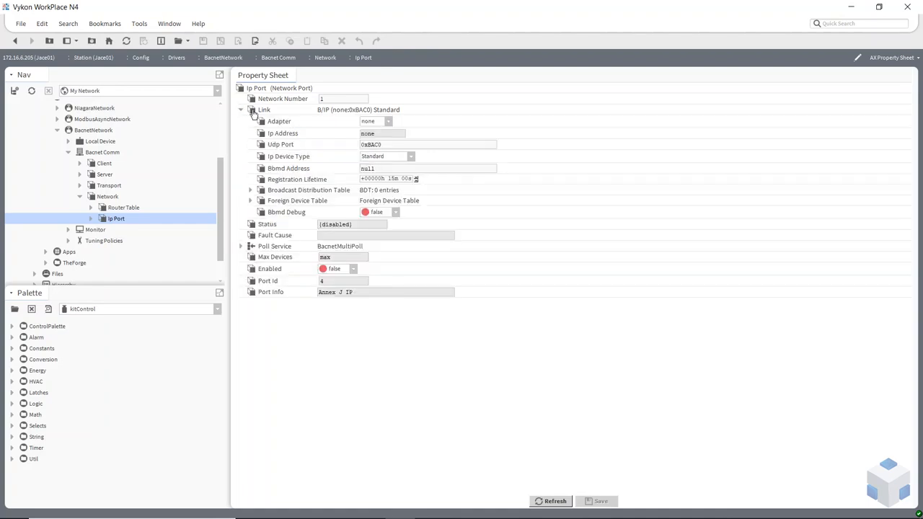
{"action": "left_click", "coordinate": [389, 122]}
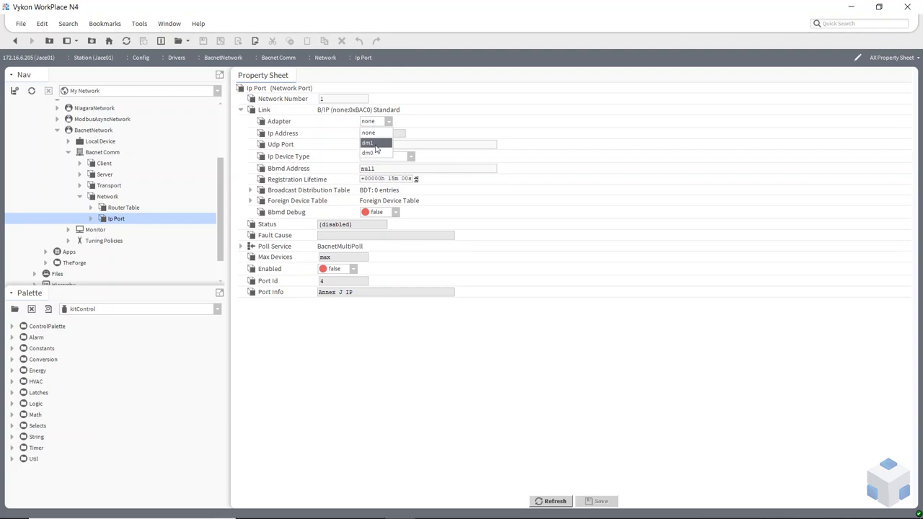
{"action": "left_click", "coordinate": [371, 153]}
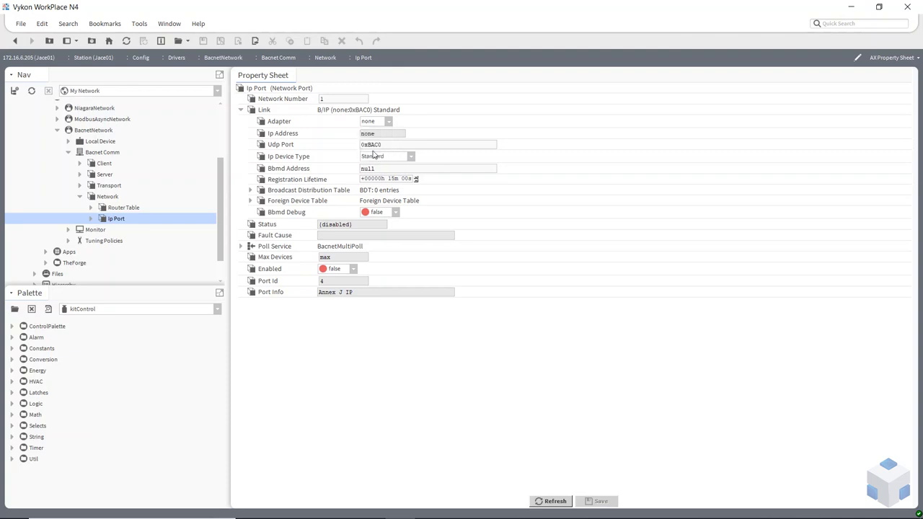
{"action": "left_click", "coordinate": [601, 500]}
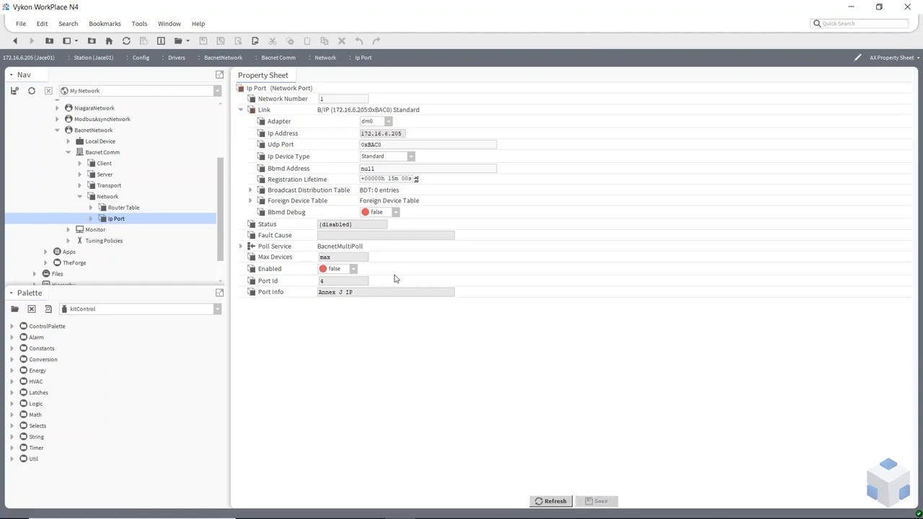
Step: Set the Ip Port Enabled to true, save, and return to the BacnetNetwork device manager
{"action": "left_click", "coordinate": [353, 269]}
{"action": "left_click", "coordinate": [335, 291]}
{"action": "left_click", "coordinate": [598, 501]}
{"action": "left_click", "coordinate": [85, 131]}
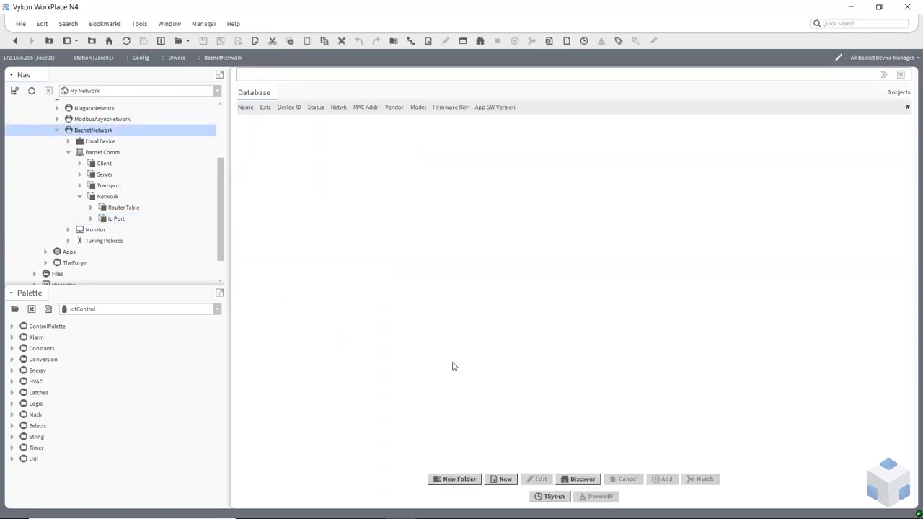
Step: Run BACnet discovery and add the found AHU_BACnet_AX_05_10005 device to the database
{"action": "left_click", "coordinate": [583, 480]}
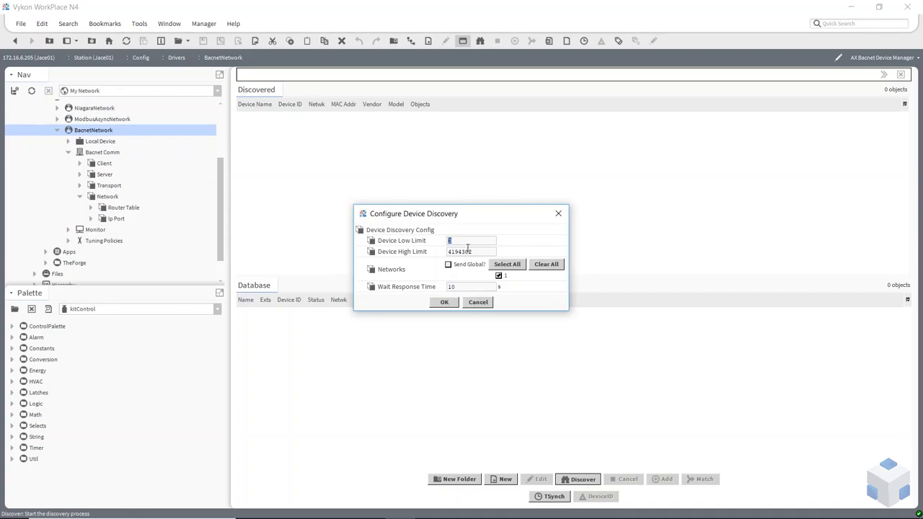
{"action": "left_click", "coordinate": [445, 303]}
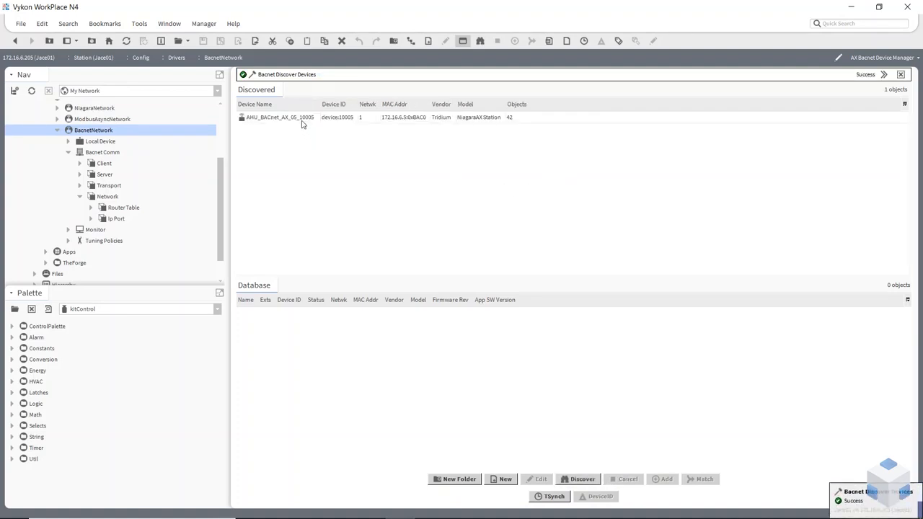
{"action": "left_click_drag", "start_coordinate": [319, 258], "coordinate": [324, 303]}
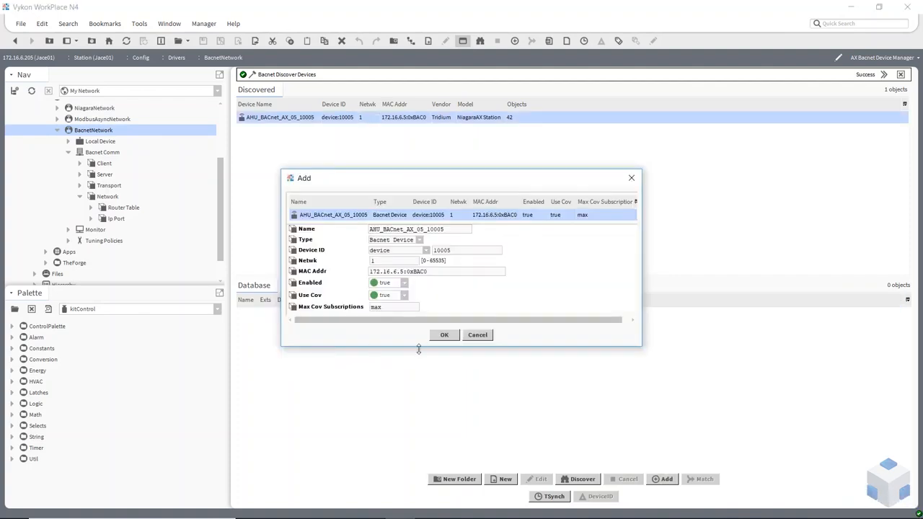
{"action": "left_click", "coordinate": [443, 336]}
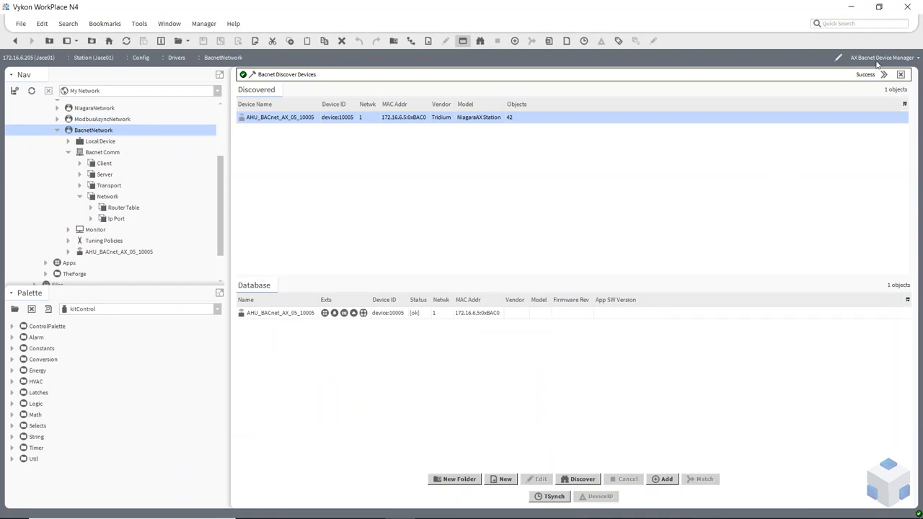
Step: Open the AHU device's Bacnet Point Manager and discover its BACnet objects
{"action": "double_click", "coordinate": [325, 313]}
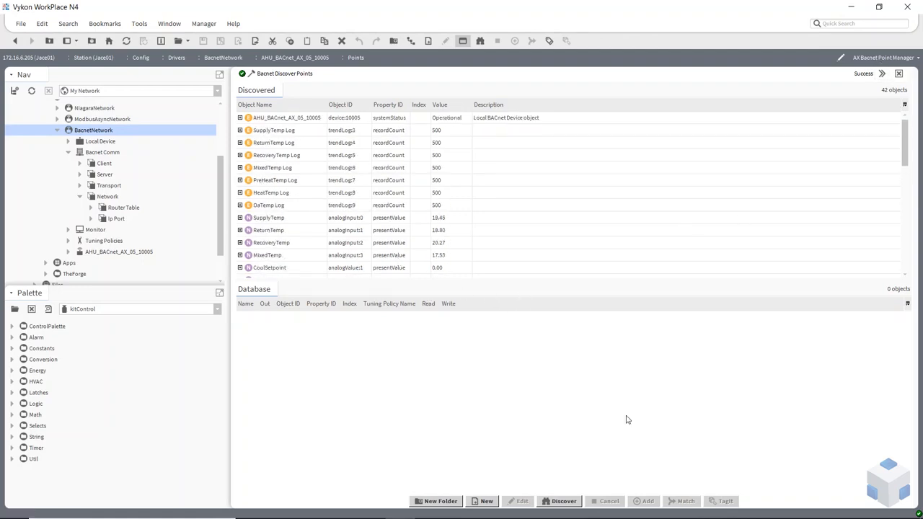
{"action": "left_click", "coordinate": [562, 501]}
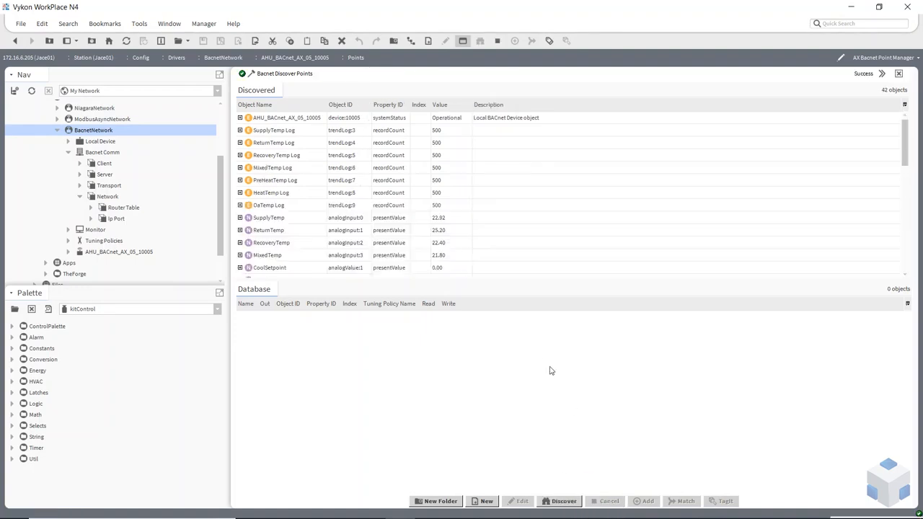
{"action": "scroll", "coordinate": [402, 179], "scroll_direction": "down", "scroll_amount": 6}
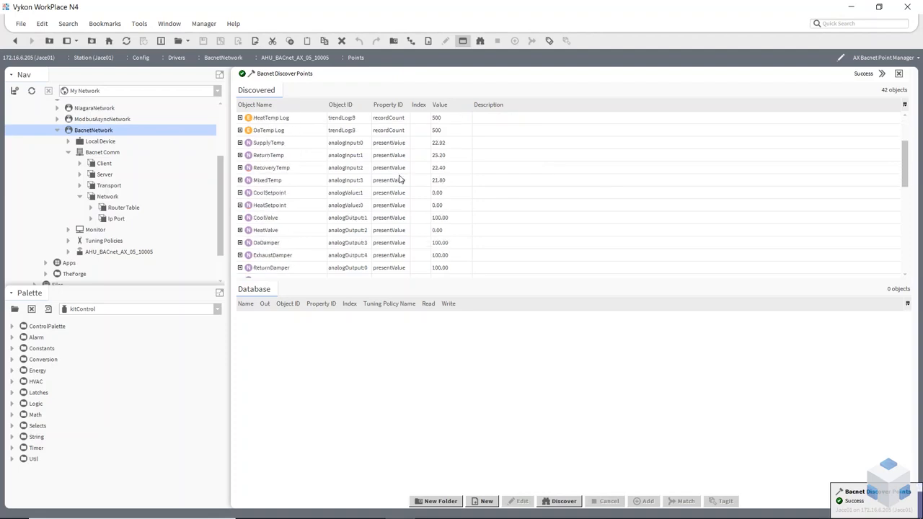
{"action": "scroll", "coordinate": [402, 180], "scroll_direction": "down", "scroll_amount": 4}
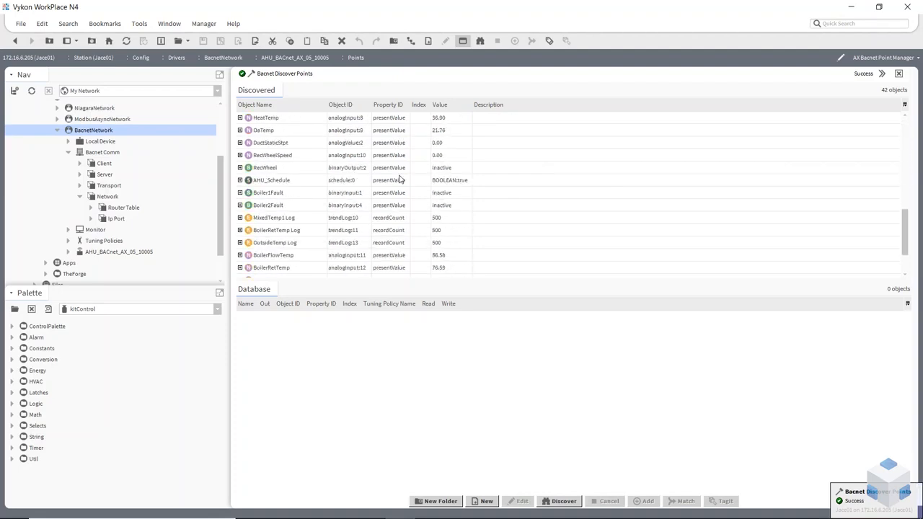
{"action": "scroll", "coordinate": [402, 180], "scroll_direction": "up", "scroll_amount": 10}
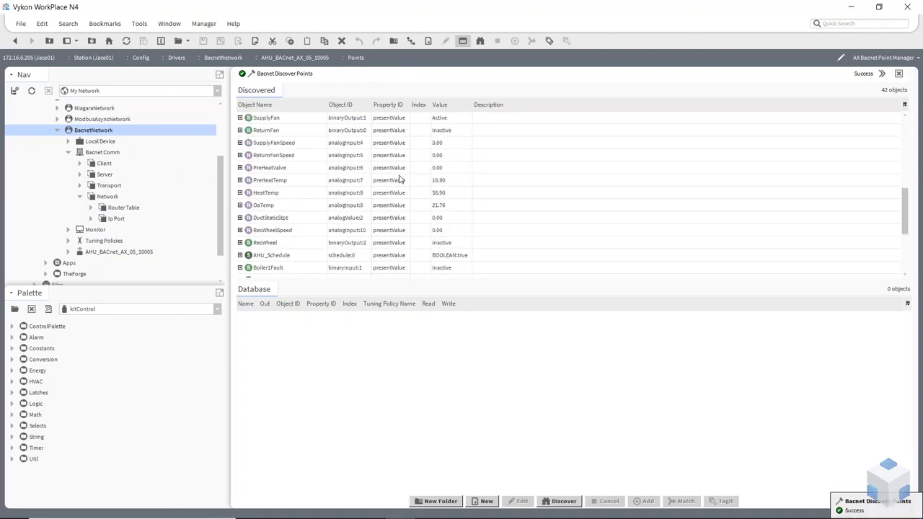
Step: Sort by Object ID and add the 14 points SupplyTemp through OutsideTemp to the database
{"action": "left_click", "coordinate": [345, 107]}
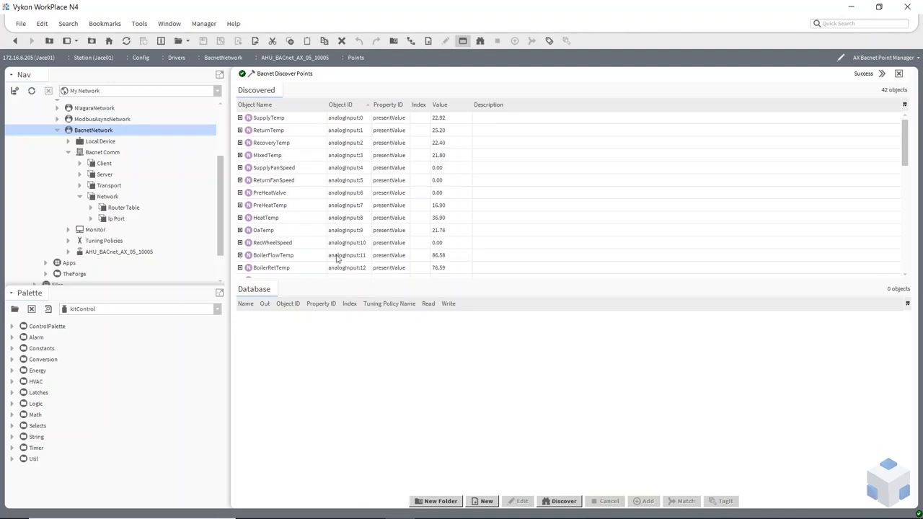
{"action": "left_click_drag", "start_coordinate": [339, 280], "coordinate": [336, 363]}
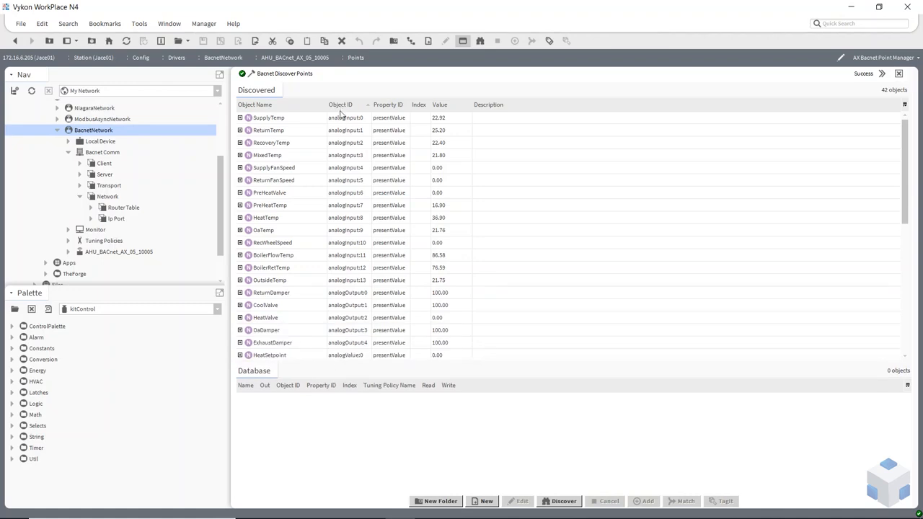
{"action": "left_click", "coordinate": [342, 122]}
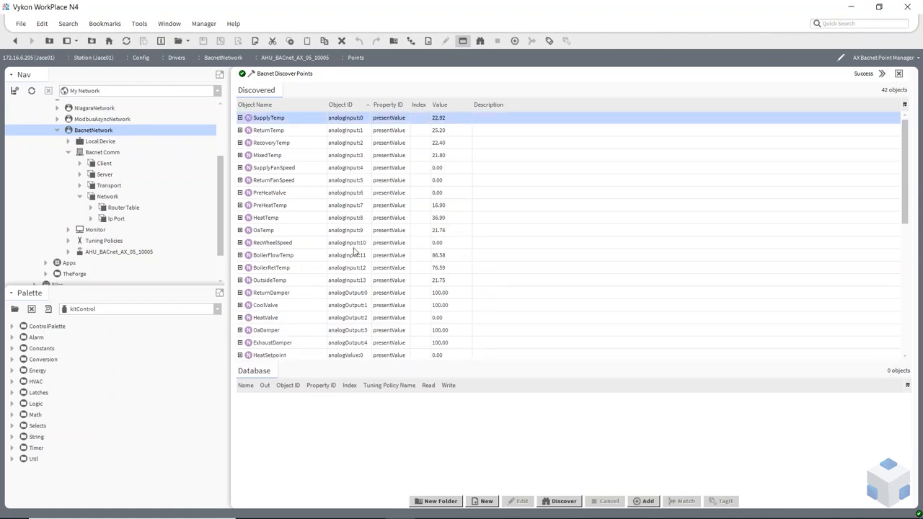
{"action": "left_click", "coordinate": [344, 281], "text": "shift"}
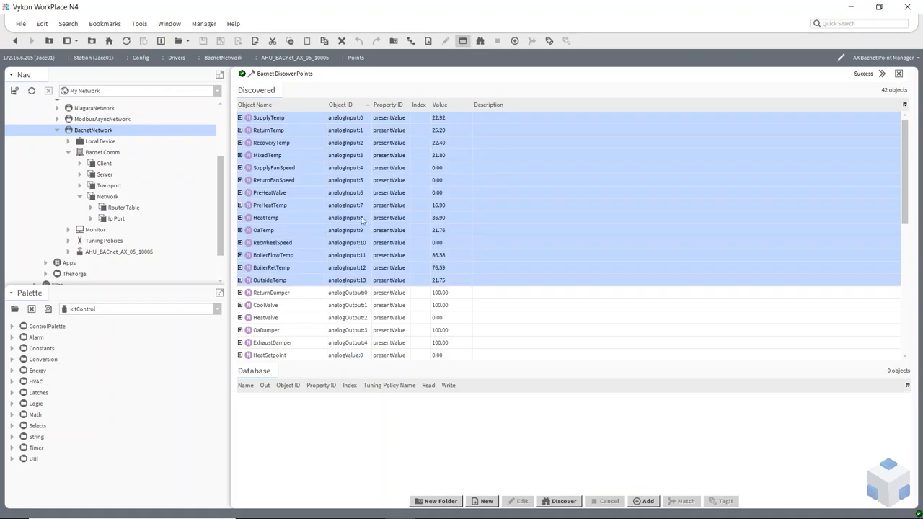
{"action": "left_click_drag", "start_coordinate": [347, 142], "coordinate": [315, 425]}
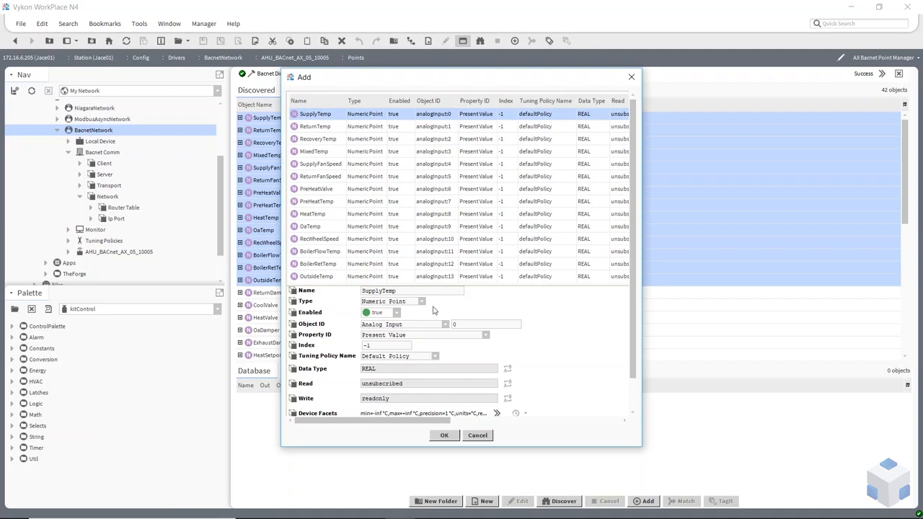
{"action": "left_click", "coordinate": [443, 437]}
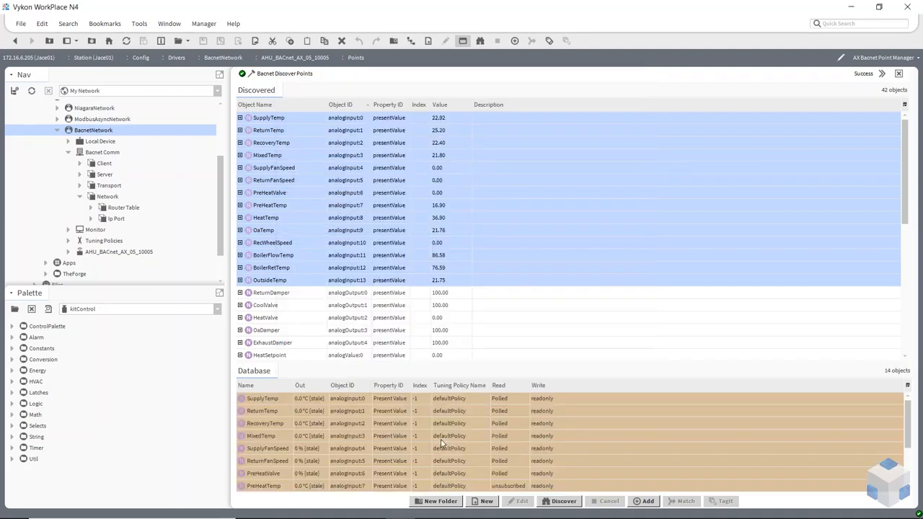
{"action": "left_click_drag", "start_coordinate": [482, 363], "coordinate": [495, 236]}
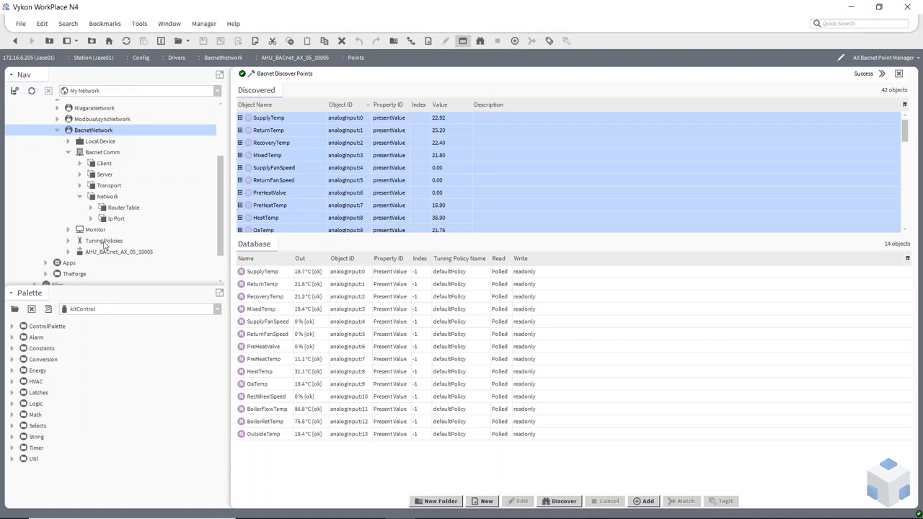
Step: Duplicate the Default Policy as 'fast' with poll frequency Fast and save
{"action": "left_click", "coordinate": [69, 241]}
{"action": "left_click", "coordinate": [112, 254]}
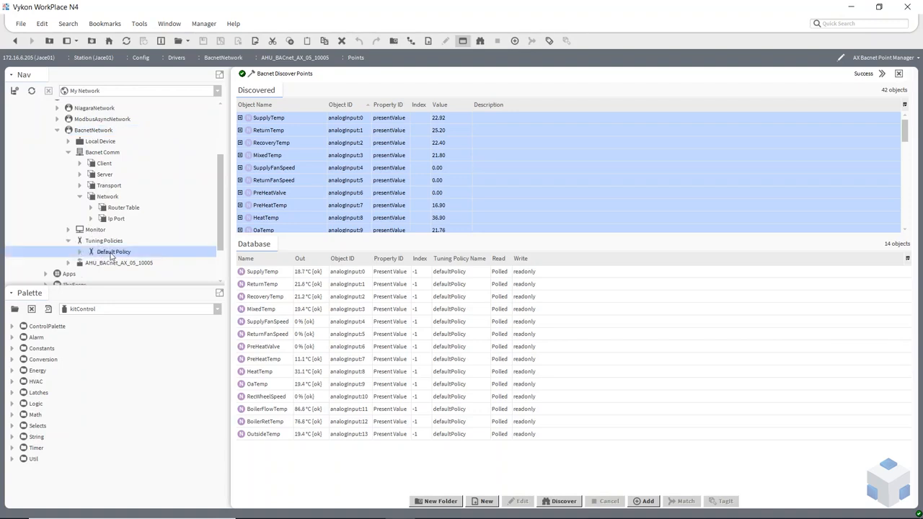
{"action": "double_click", "coordinate": [112, 254]}
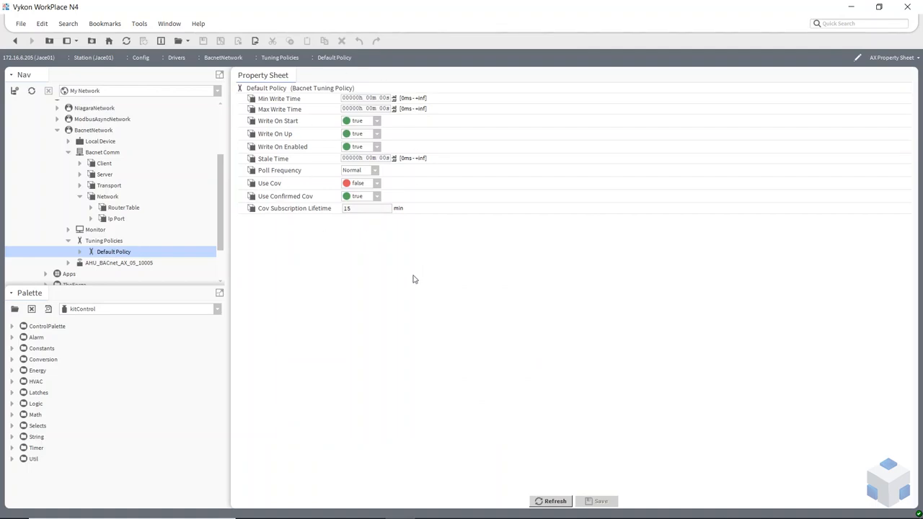
{"action": "right_click", "coordinate": [107, 255]}
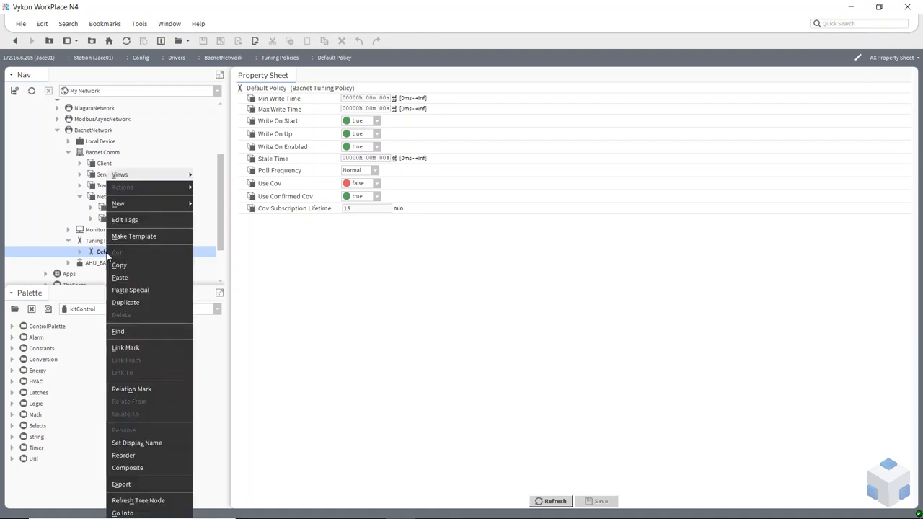
{"action": "left_click", "coordinate": [129, 303]}
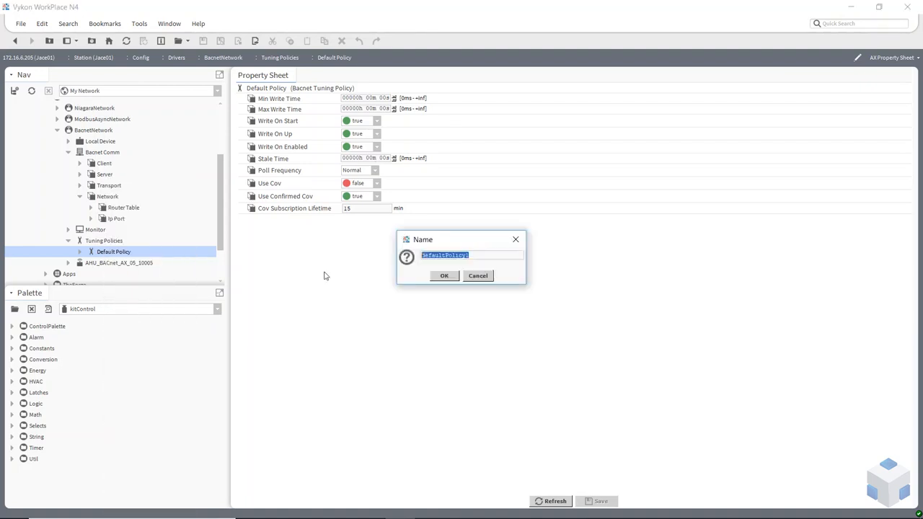
{"action": "type", "text": "fas"}
{"action": "left_click", "coordinate": [440, 278]}
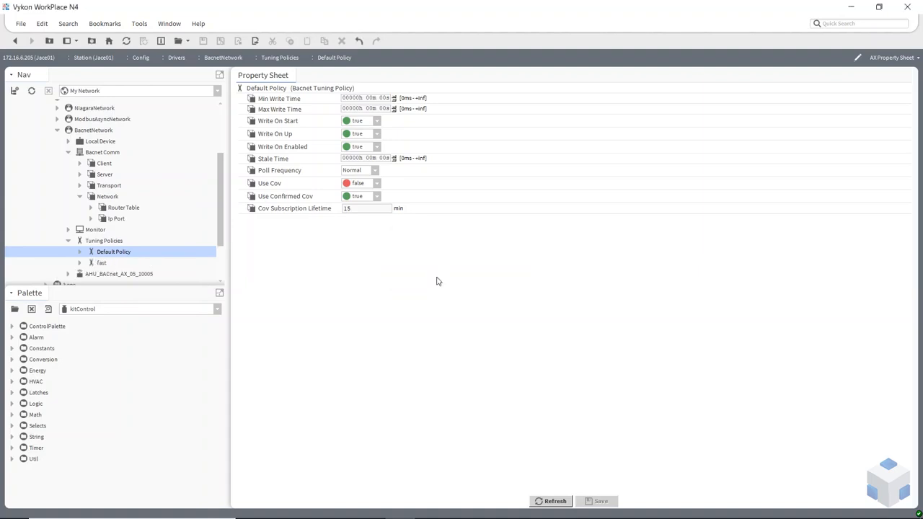
{"action": "double_click", "coordinate": [102, 264]}
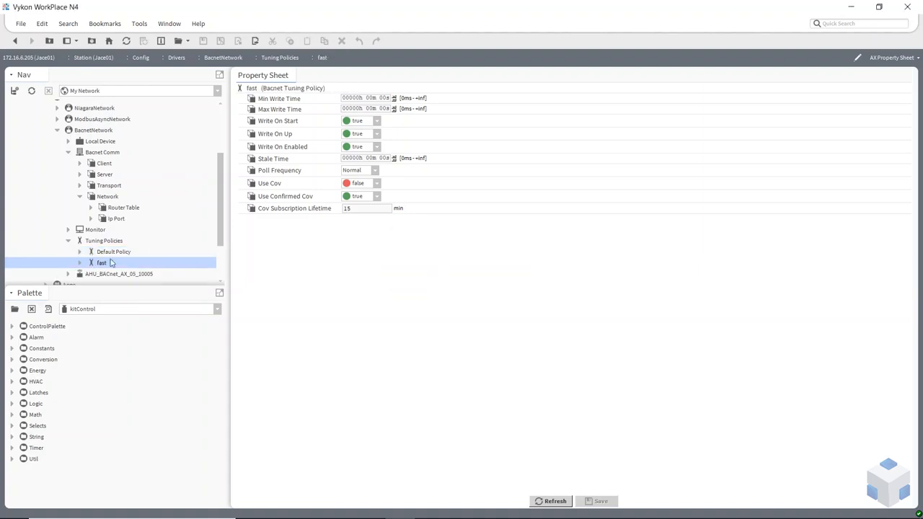
{"action": "left_click", "coordinate": [376, 171]}
{"action": "left_click", "coordinate": [349, 182]}
{"action": "left_click", "coordinate": [596, 501]}
Step: Duplicate the fast policy as 'slow' with poll frequency Slow and save
{"action": "right_click", "coordinate": [102, 264]}
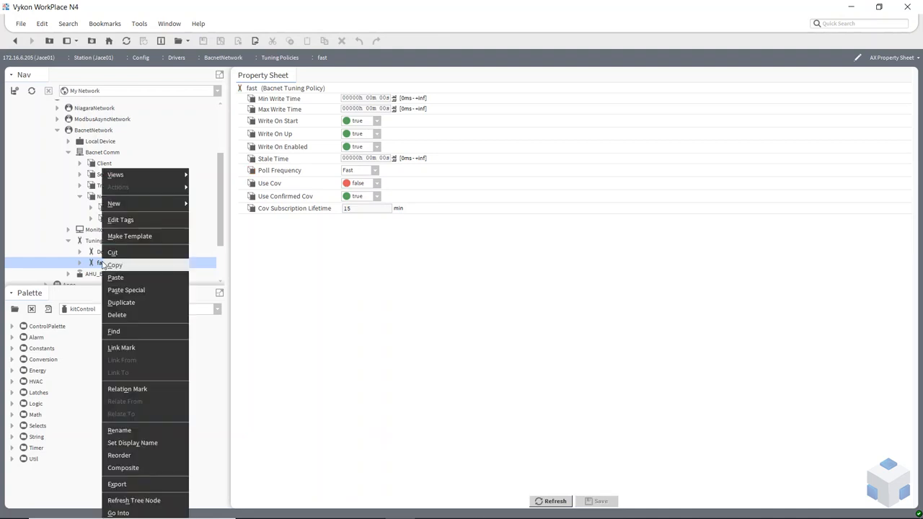
{"action": "left_click", "coordinate": [127, 302]}
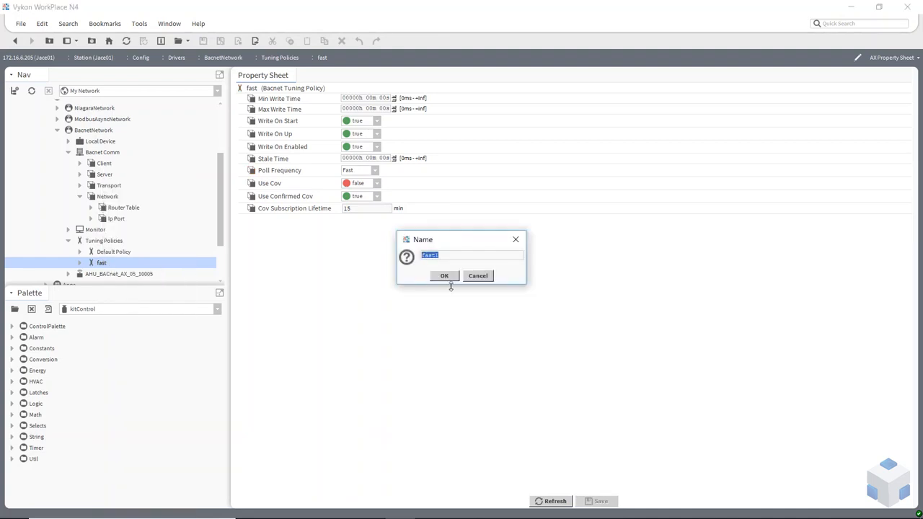
{"action": "type", "text": "slow"}
{"action": "left_click", "coordinate": [451, 276]}
{"action": "left_click", "coordinate": [104, 275]}
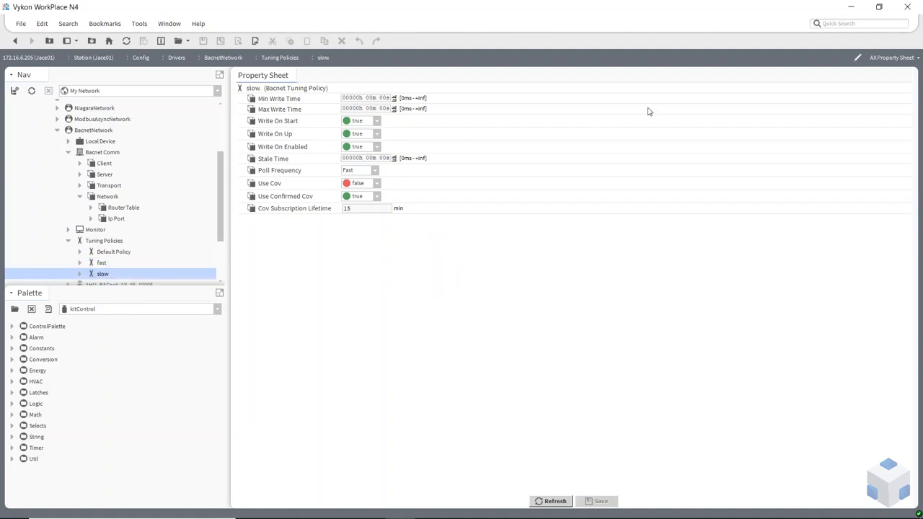
{"action": "left_click", "coordinate": [376, 171]}
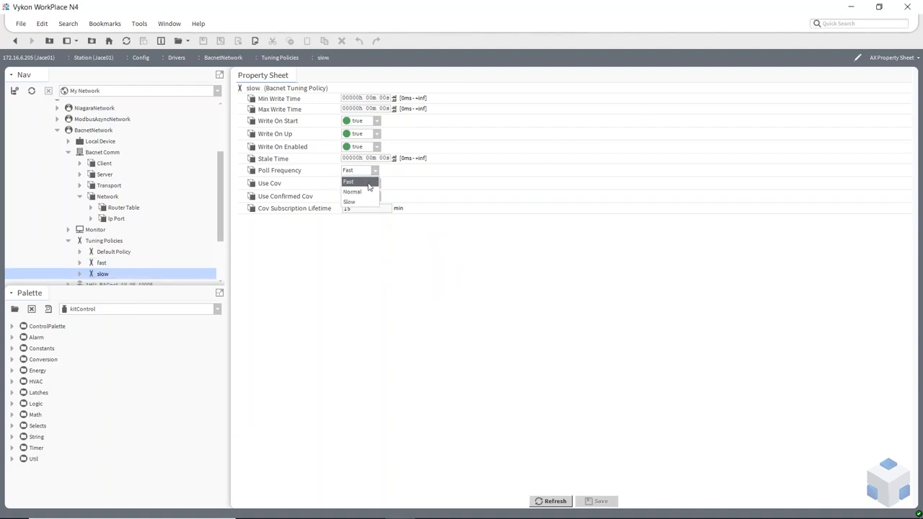
{"action": "left_click", "coordinate": [364, 202]}
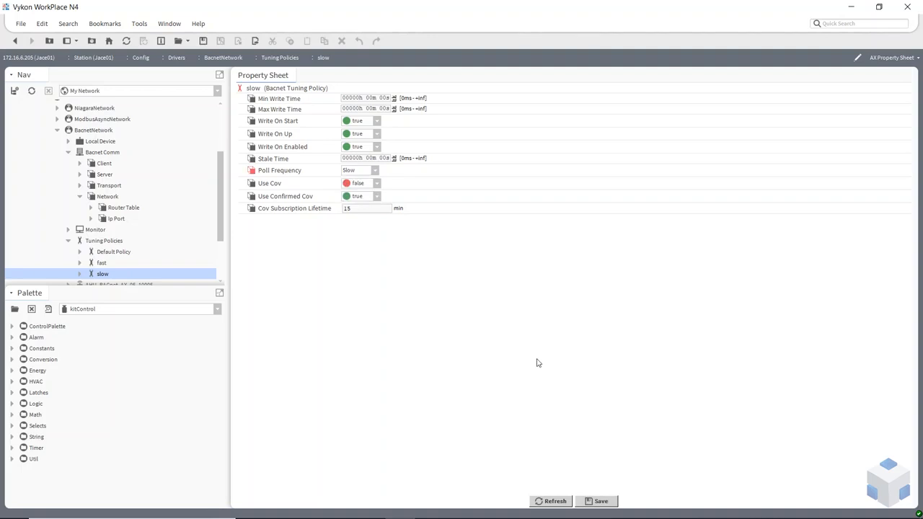
{"action": "left_click", "coordinate": [599, 502]}
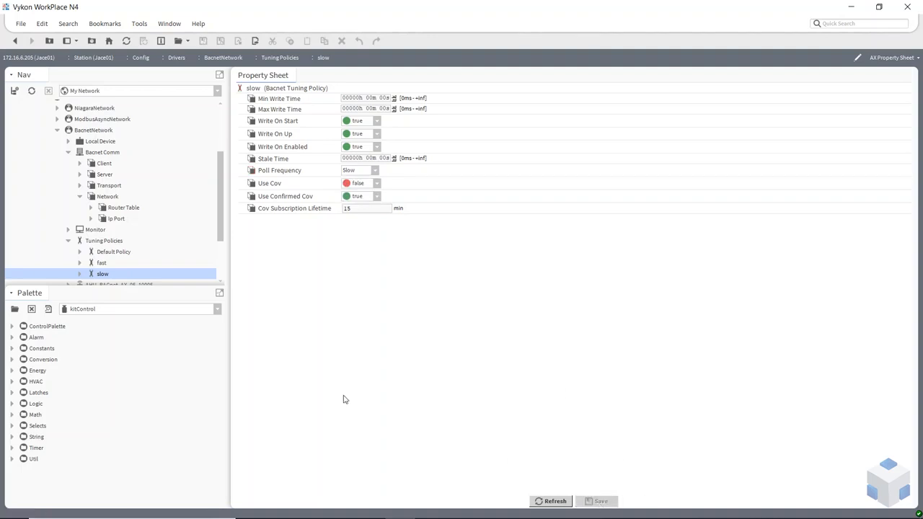
Step: Duplicate the slow policy as 'cov' with Use Cov true and Use Confirmed Cov false
{"action": "right_click", "coordinate": [104, 276]}
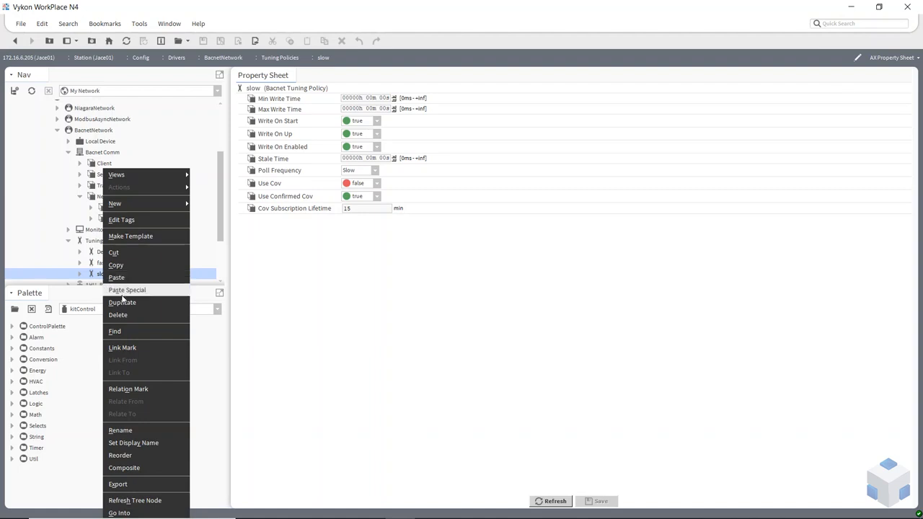
{"action": "left_click", "coordinate": [123, 302]}
{"action": "type", "text": "cov"}
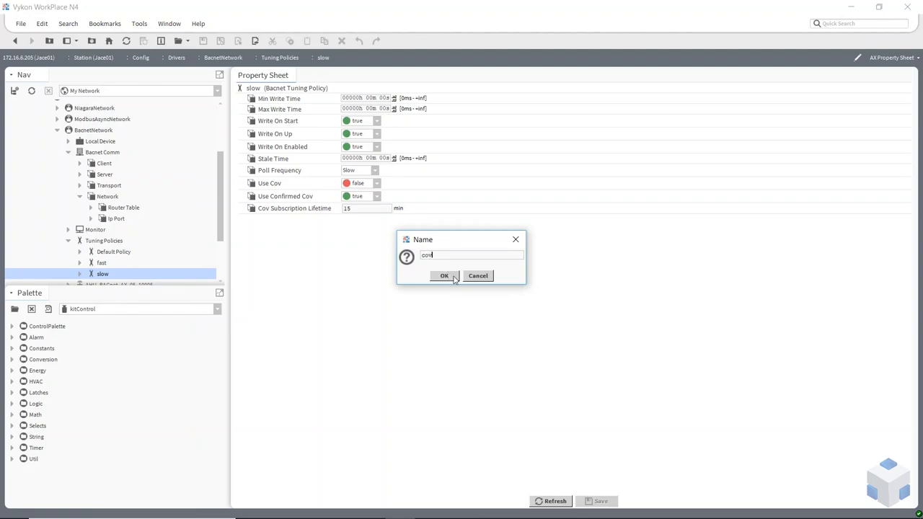
{"action": "left_click", "coordinate": [451, 276]}
{"action": "scroll", "coordinate": [74, 257], "scroll_direction": "down", "scroll_amount": 3}
{"action": "left_click", "coordinate": [101, 208]}
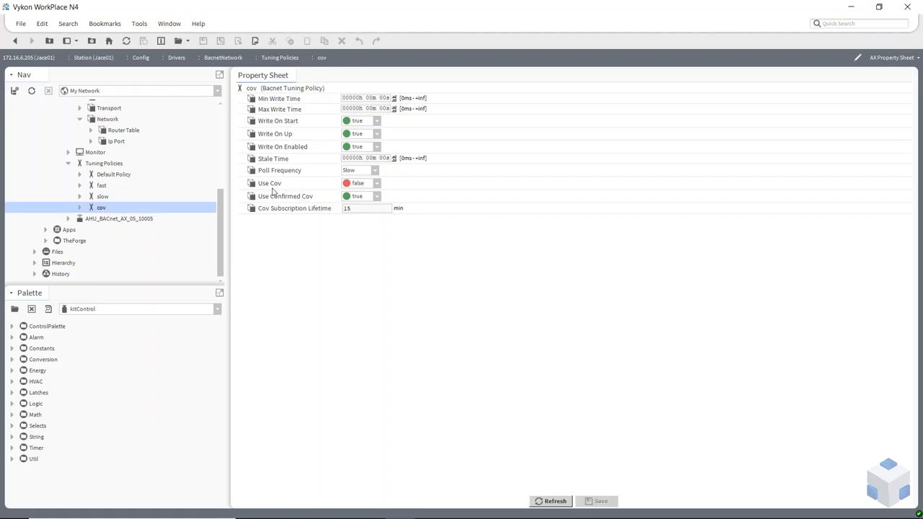
{"action": "left_click", "coordinate": [377, 183]}
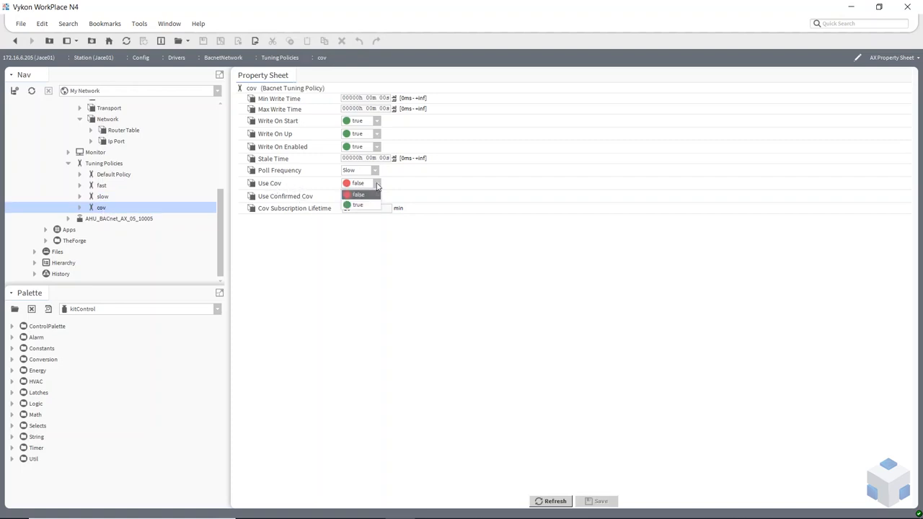
{"action": "left_click", "coordinate": [364, 205]}
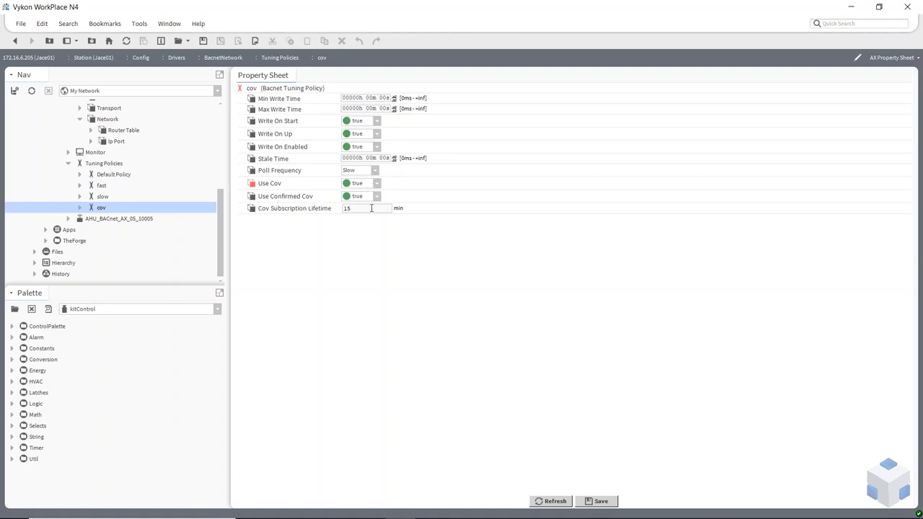
{"action": "left_click", "coordinate": [377, 198]}
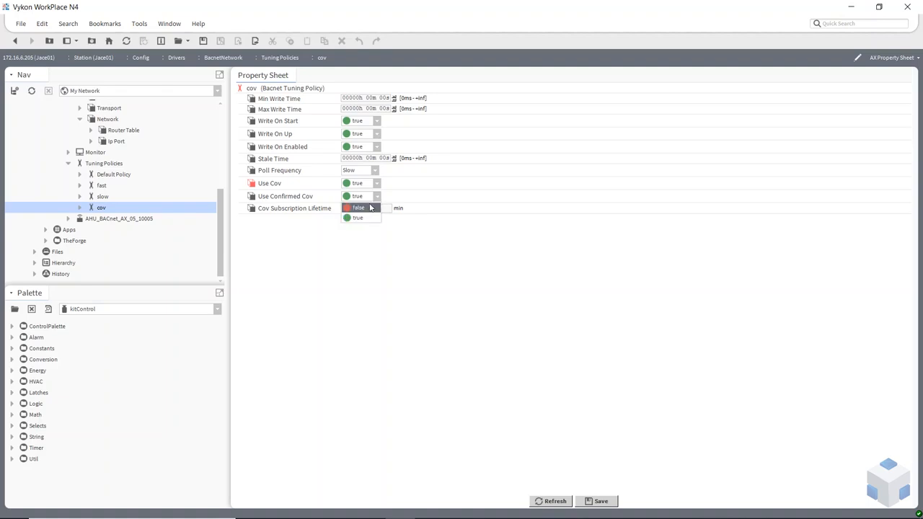
{"action": "left_click", "coordinate": [371, 208]}
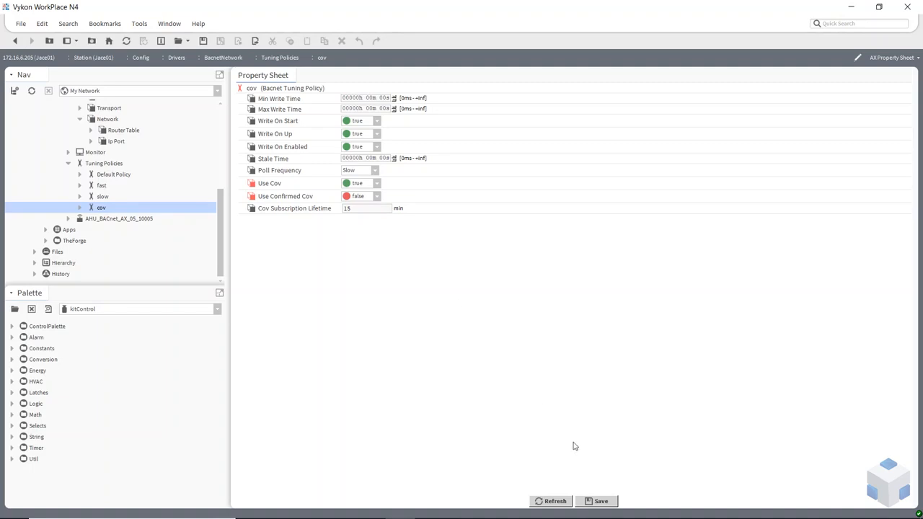
{"action": "left_click", "coordinate": [599, 501]}
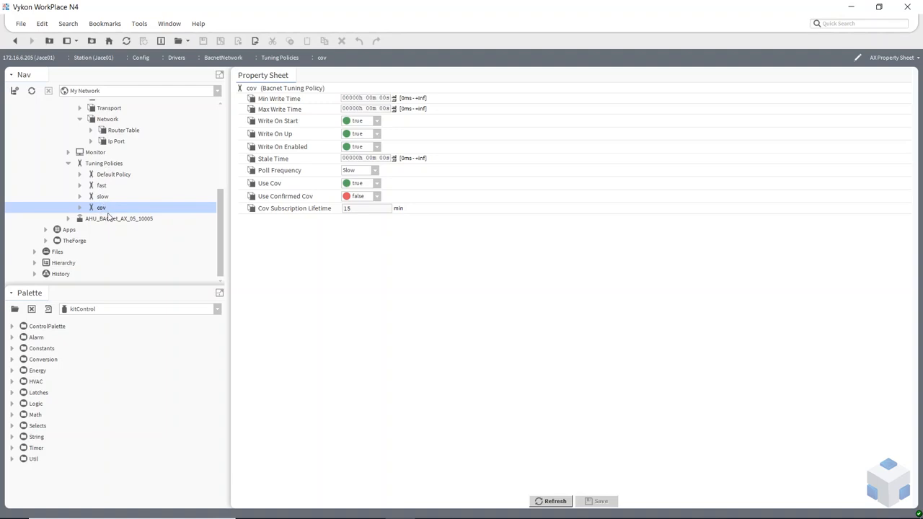
Step: Open the AHU device's points and set ReturnTemp's tuning policy to fast
{"action": "scroll", "coordinate": [111, 185], "scroll_direction": "up", "scroll_amount": 4}
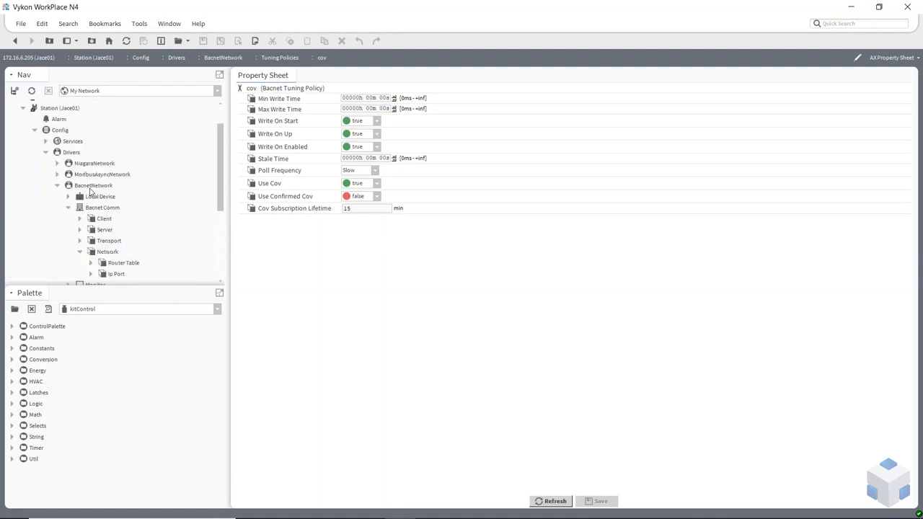
{"action": "double_click", "coordinate": [91, 189]}
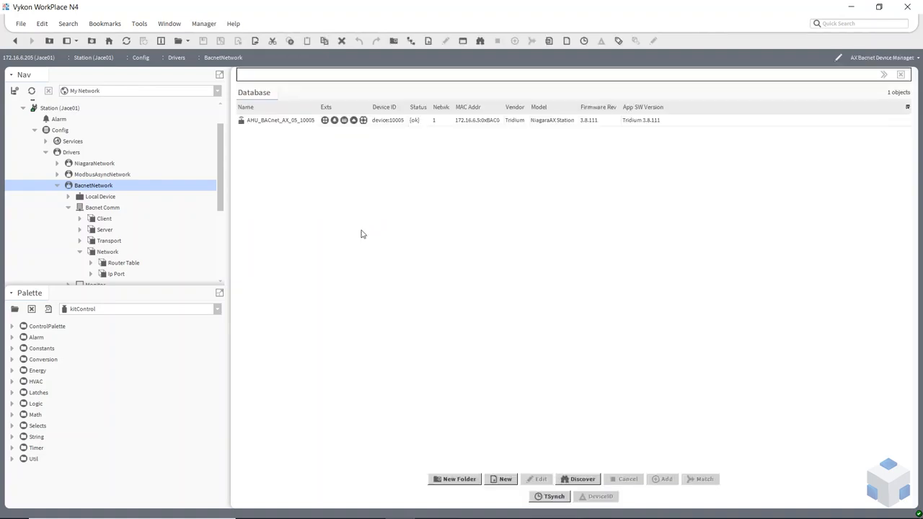
{"action": "double_click", "coordinate": [318, 124]}
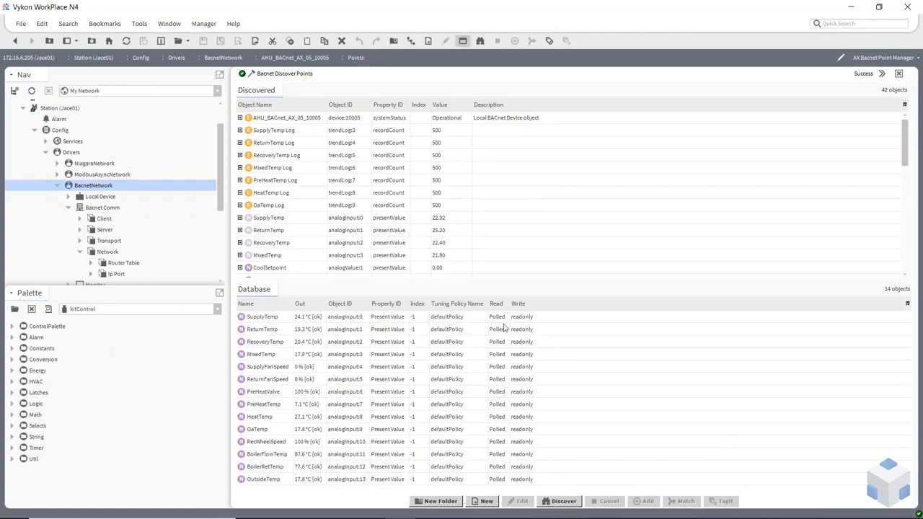
{"action": "double_click", "coordinate": [445, 330]}
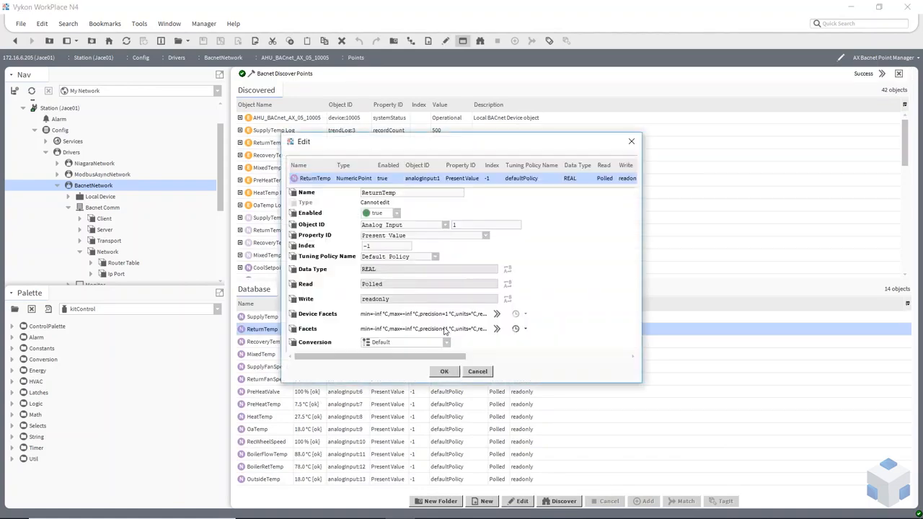
{"action": "left_click", "coordinate": [436, 257]}
{"action": "left_click", "coordinate": [415, 279]}
{"action": "left_click", "coordinate": [451, 373]}
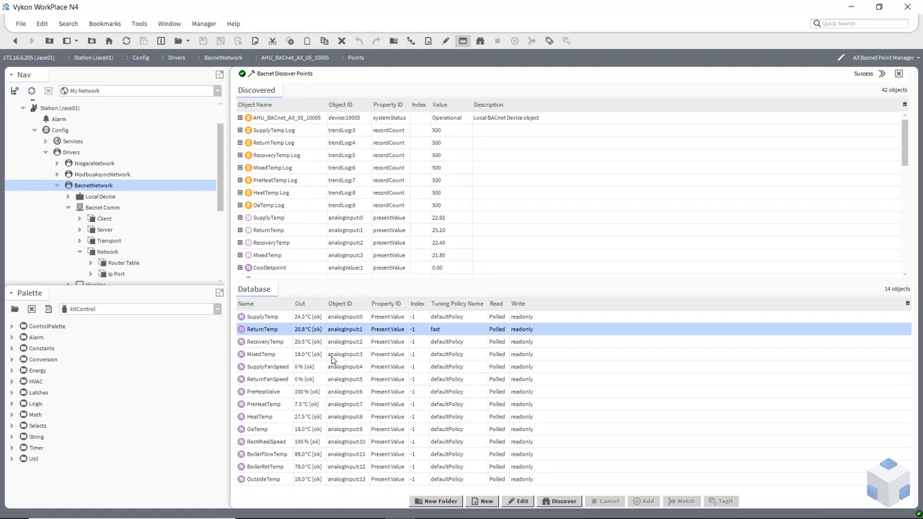
Step: Set MixedTemp's tuning policy to slow and switch ReturnTemp from fast to slow
{"action": "double_click", "coordinate": [459, 356]}
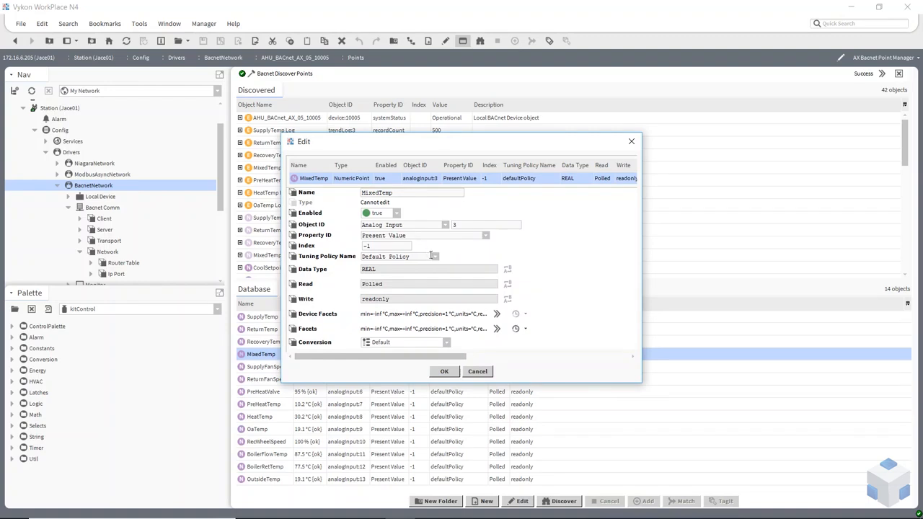
{"action": "left_click", "coordinate": [435, 258]}
{"action": "left_click", "coordinate": [414, 284]}
{"action": "left_click", "coordinate": [443, 371]}
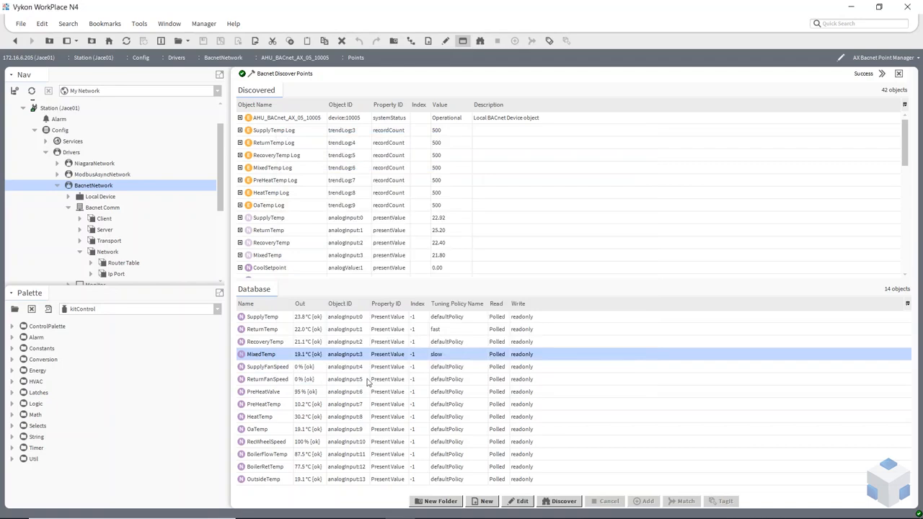
{"action": "double_click", "coordinate": [290, 381]}
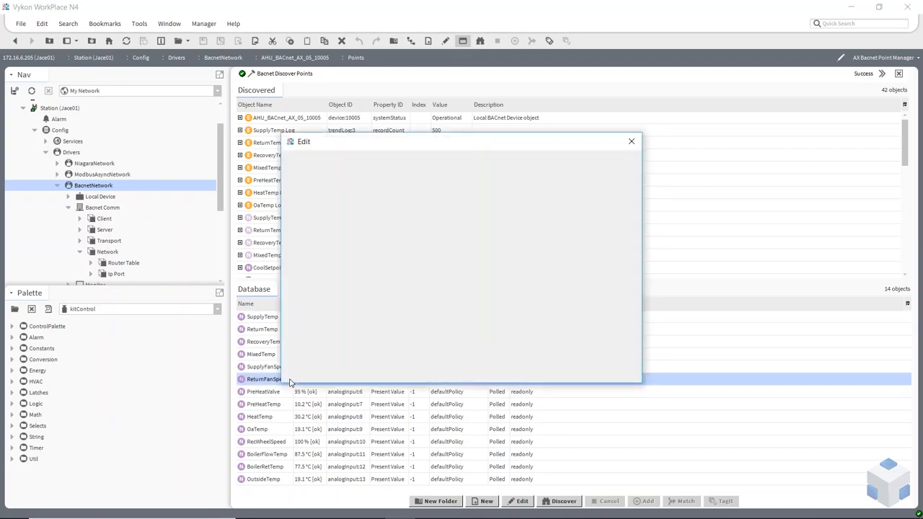
{"action": "left_click", "coordinate": [483, 374]}
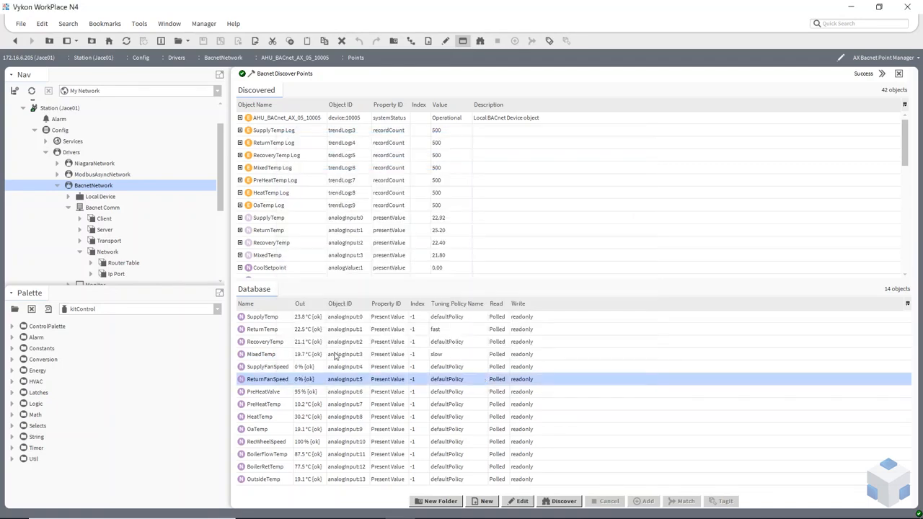
{"action": "double_click", "coordinate": [435, 335]}
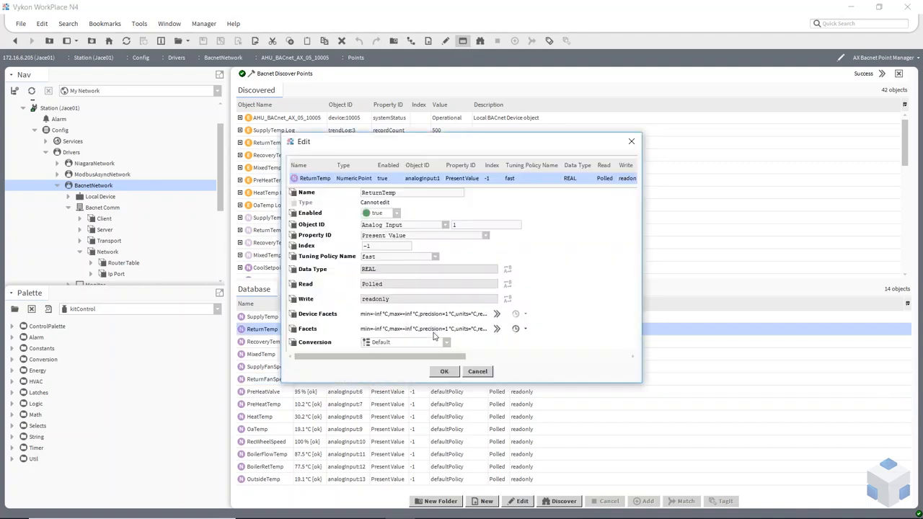
{"action": "left_click", "coordinate": [435, 258]}
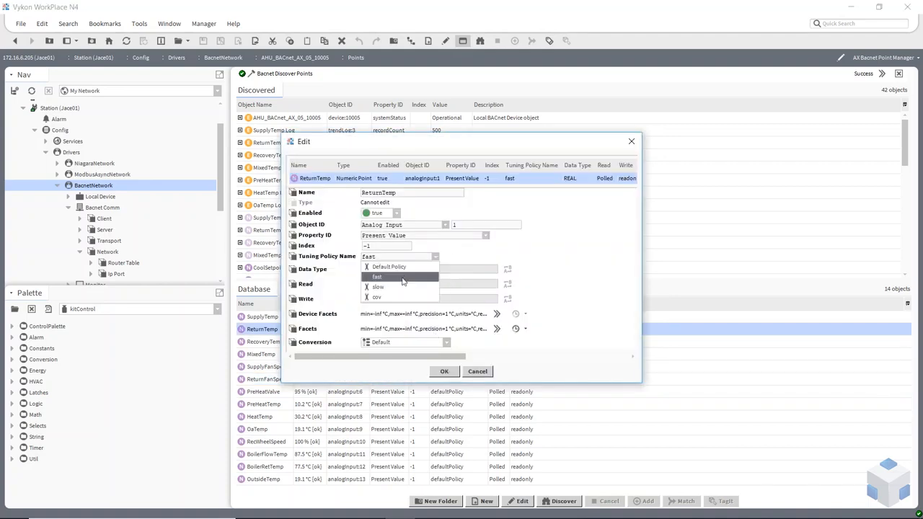
{"action": "left_click", "coordinate": [403, 290]}
{"action": "left_click", "coordinate": [444, 372]}
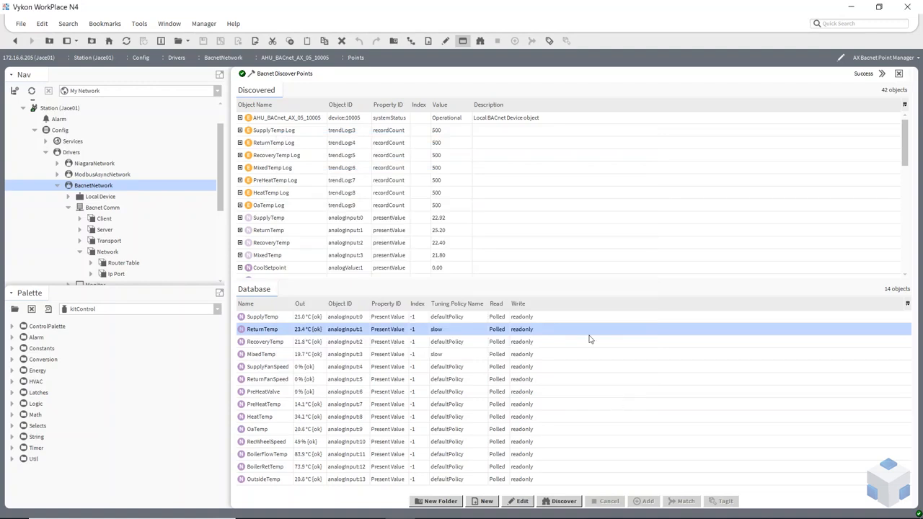
Step: Add CoolSetpoint and HeatSetpoint as enabled Numeric Writable points using the cov tuning policy
{"action": "scroll", "coordinate": [500, 199], "scroll_direction": "down", "scroll_amount": 3}
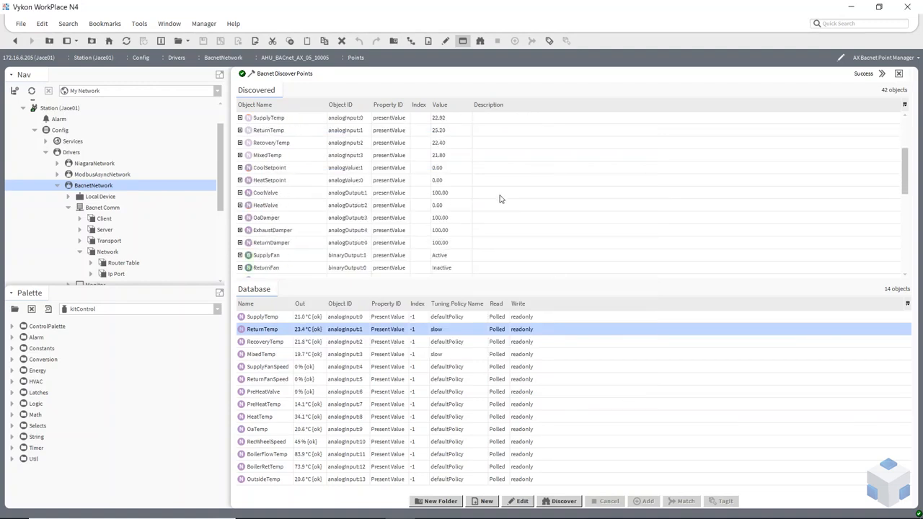
{"action": "left_click", "coordinate": [278, 168]}
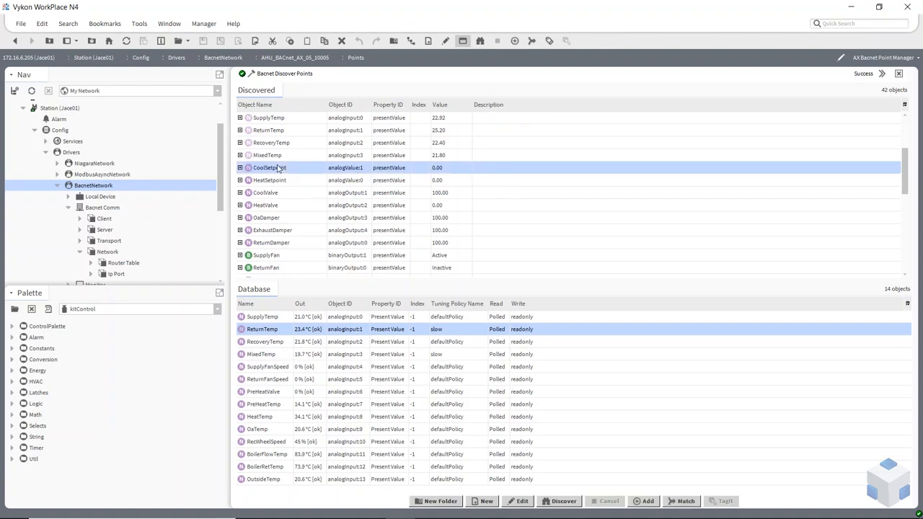
{"action": "left_click", "coordinate": [278, 182], "text": "ctrl"}
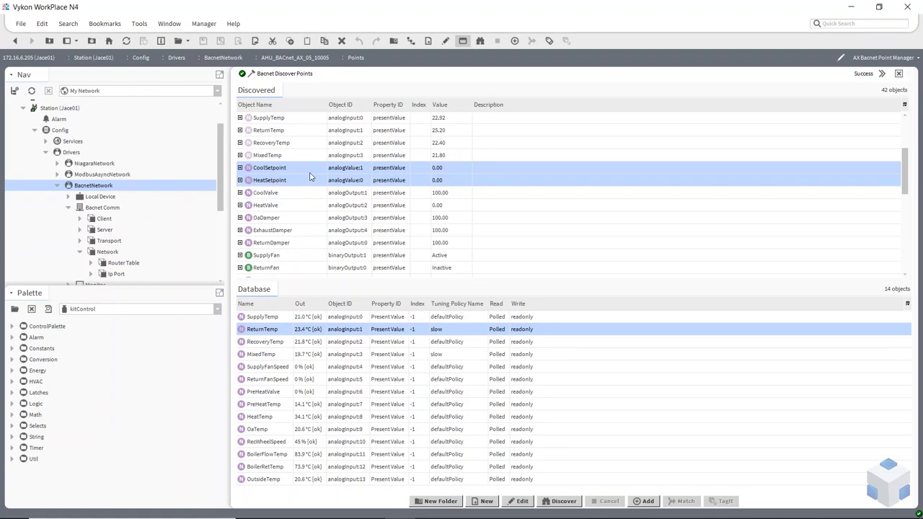
{"action": "left_click_drag", "start_coordinate": [310, 176], "coordinate": [356, 393]}
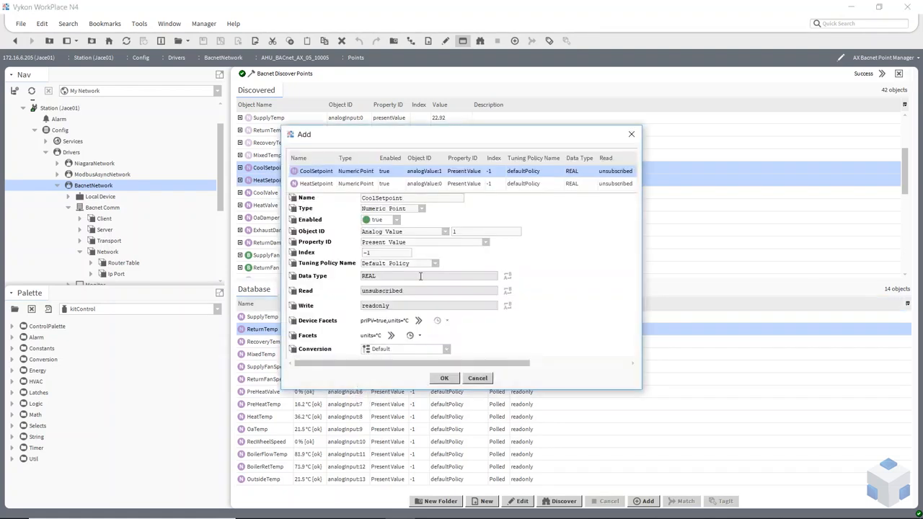
{"action": "left_click", "coordinate": [324, 184], "text": "shift"}
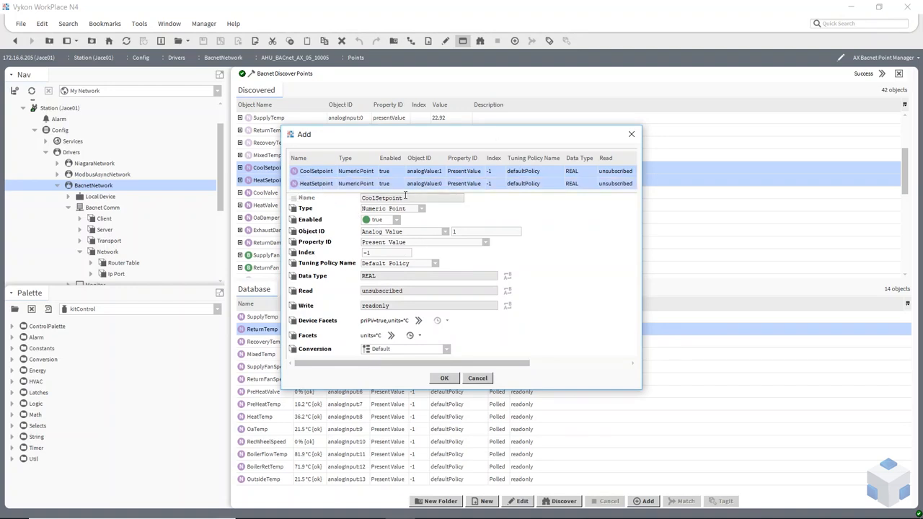
{"action": "left_click", "coordinate": [436, 263]}
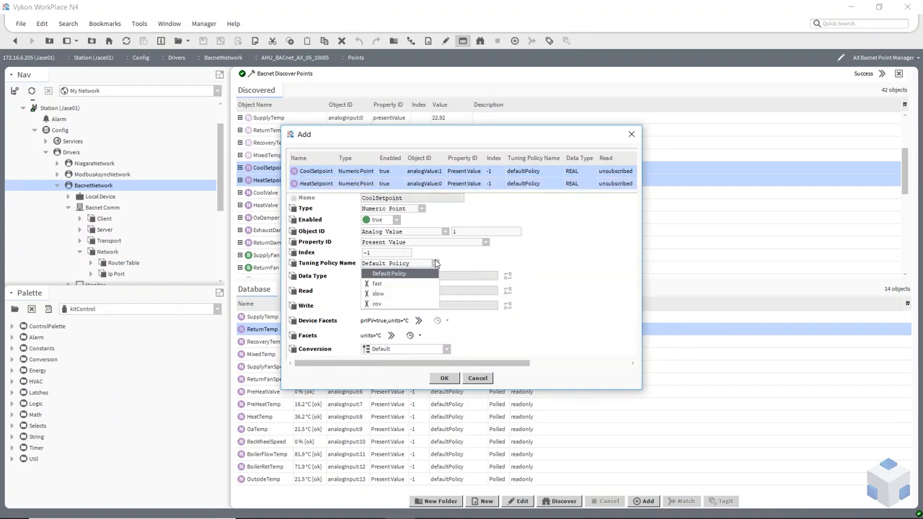
{"action": "left_click", "coordinate": [397, 303]}
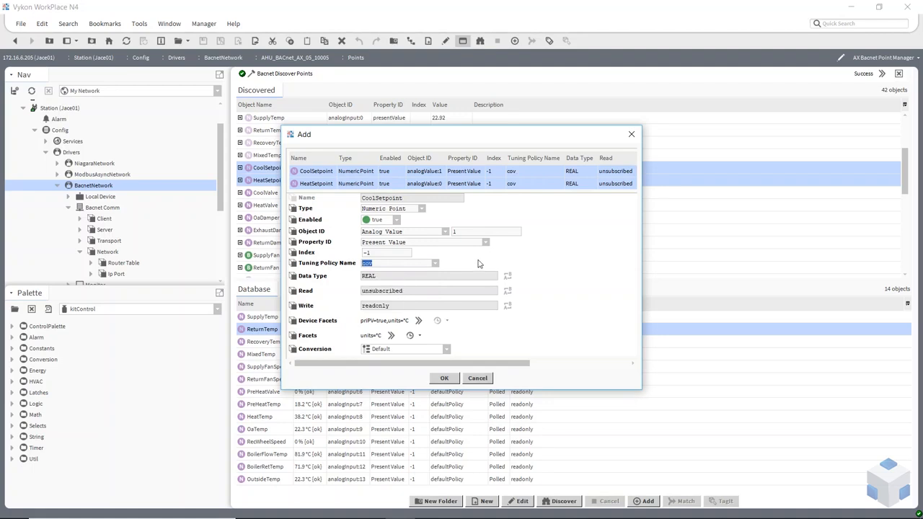
{"action": "left_click", "coordinate": [422, 209]}
{"action": "left_click", "coordinate": [405, 229]}
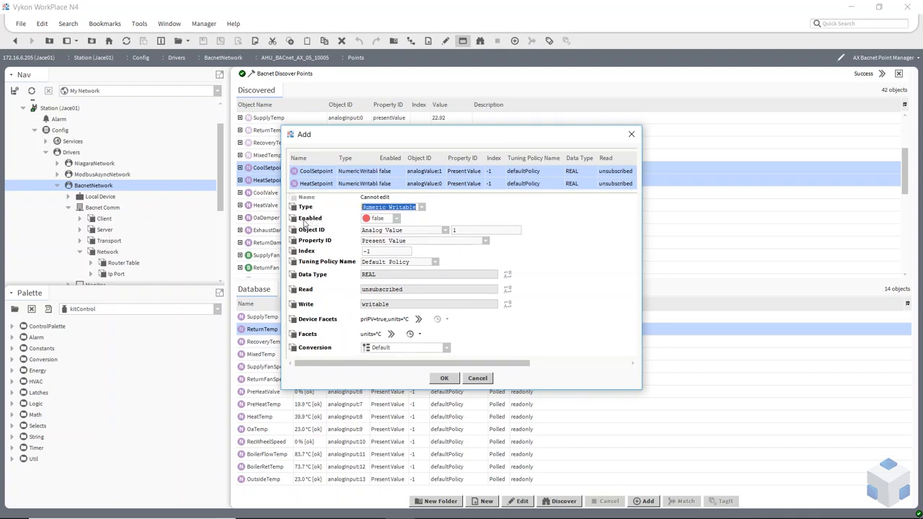
{"action": "left_click", "coordinate": [396, 218]}
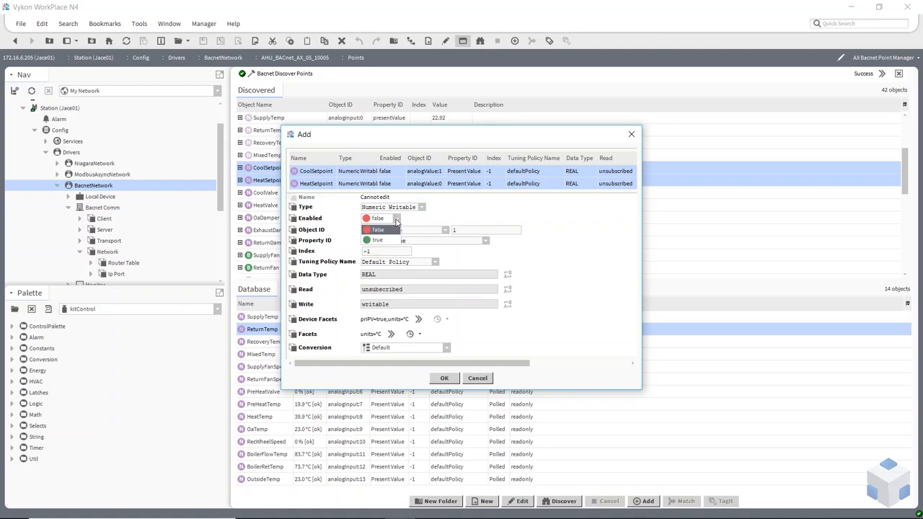
{"action": "left_click", "coordinate": [387, 240]}
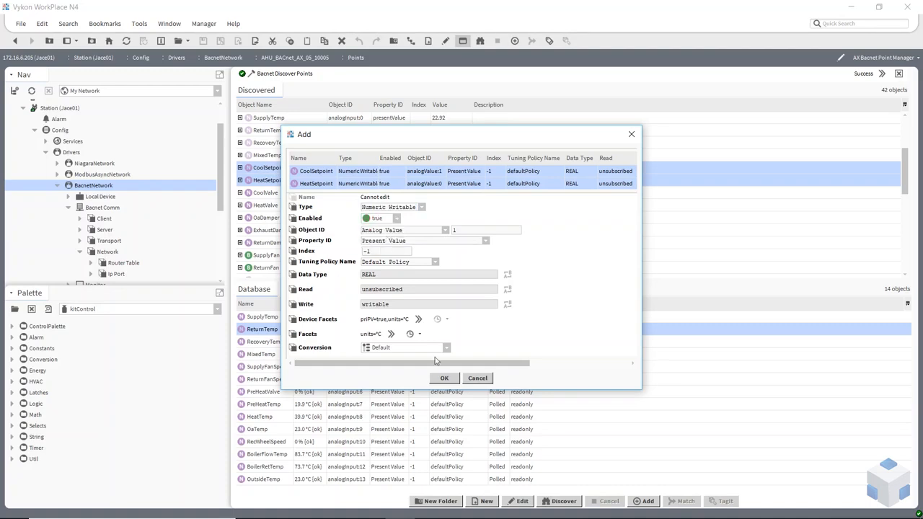
{"action": "left_click", "coordinate": [443, 379]}
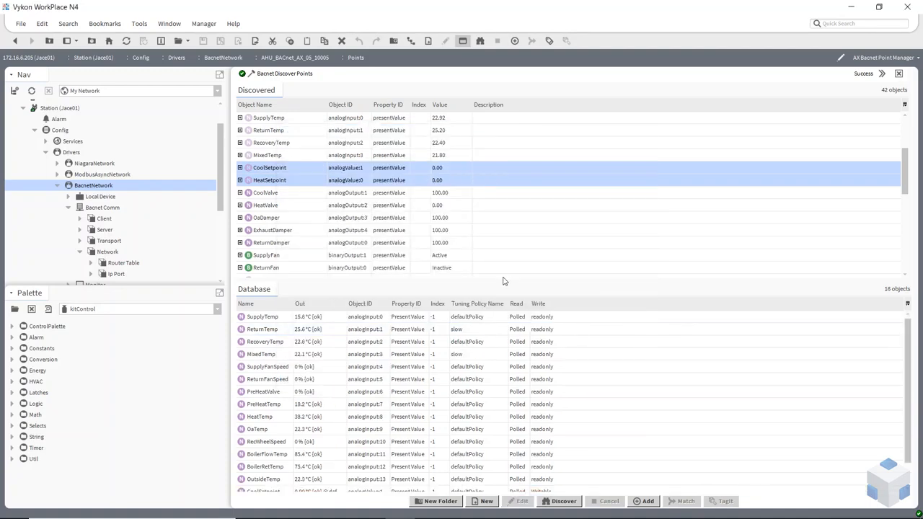
Step: Select the analogOutput rows CoolValve through ReturnDamper and drag them into the Database
{"action": "left_click_drag", "start_coordinate": [503, 279], "coordinate": [507, 189]}
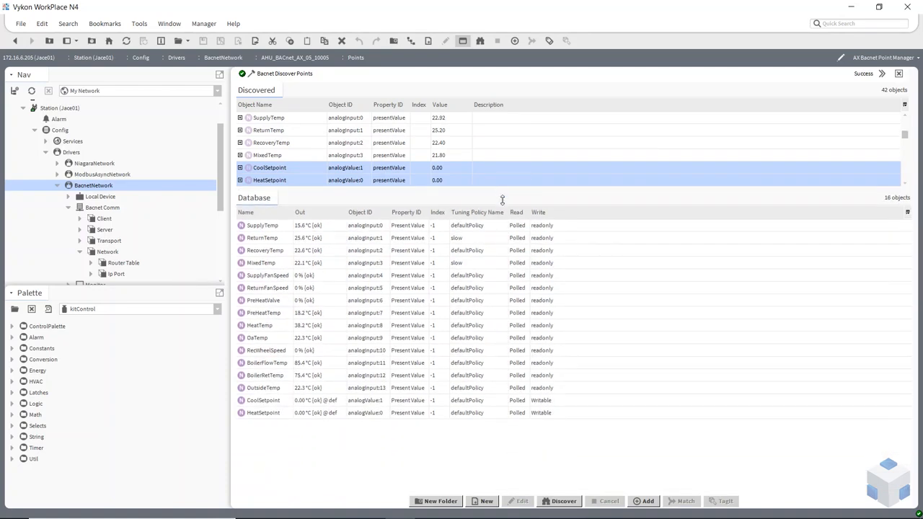
{"action": "left_click_drag", "start_coordinate": [503, 196], "coordinate": [503, 209]}
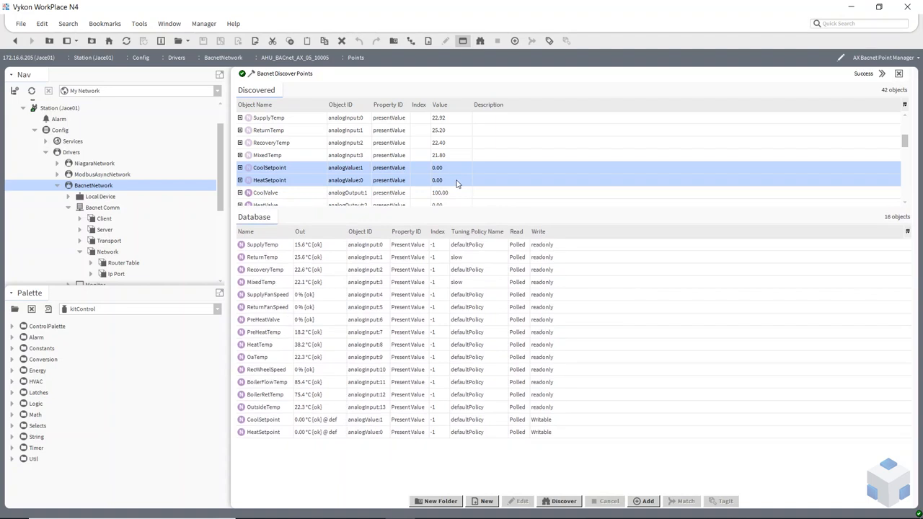
{"action": "scroll", "coordinate": [457, 183], "scroll_direction": "down", "scroll_amount": 1}
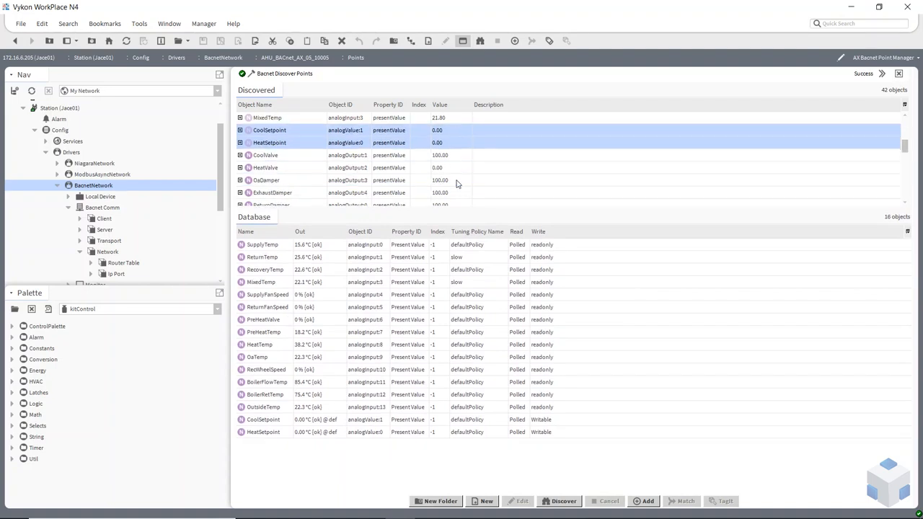
{"action": "left_click", "coordinate": [338, 156]}
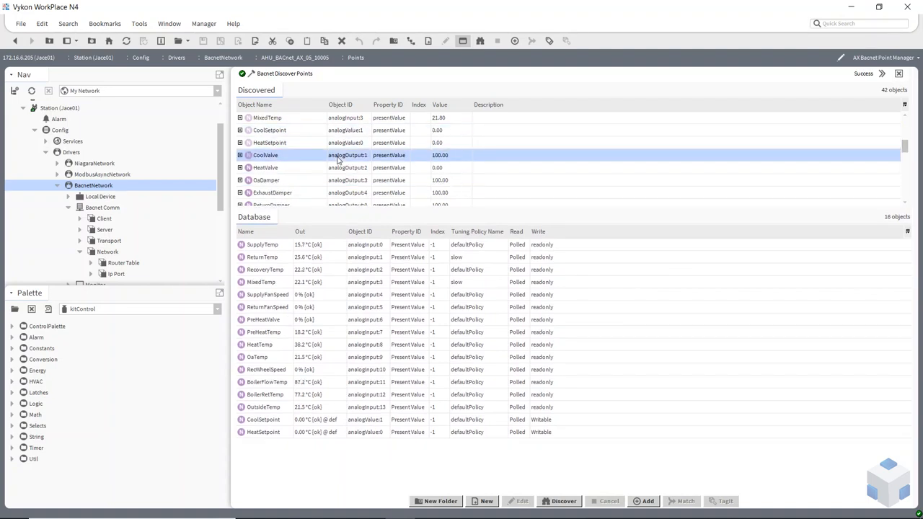
{"action": "scroll", "coordinate": [338, 158], "scroll_direction": "down", "scroll_amount": 1}
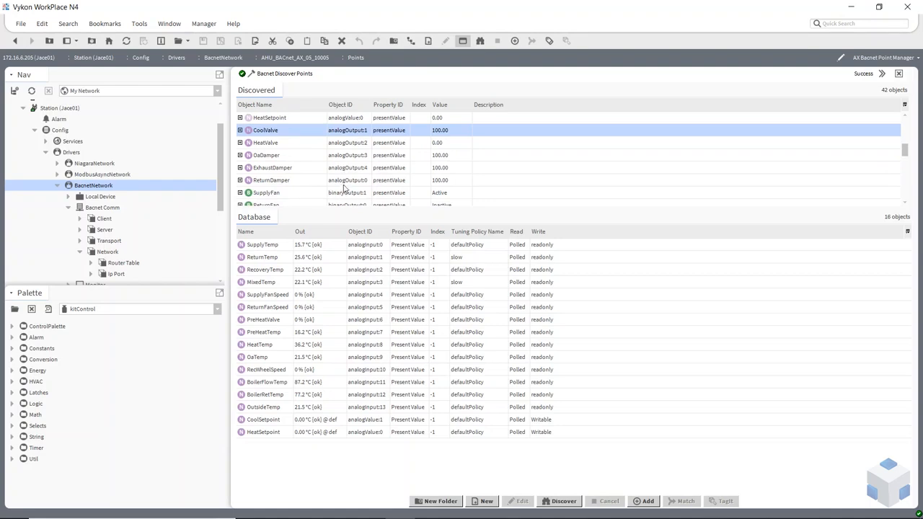
{"action": "left_click", "coordinate": [345, 183], "text": "shift"}
{"action": "left_click_drag", "start_coordinate": [345, 184], "coordinate": [335, 411]}
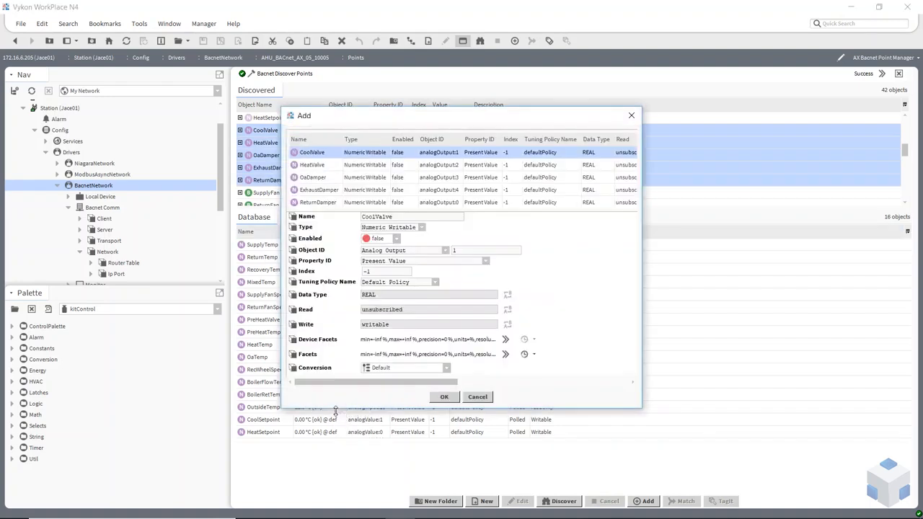
Step: Confirm adding the five output points, then select CoolValve in the Database
{"action": "left_click", "coordinate": [331, 203], "text": "shift"}
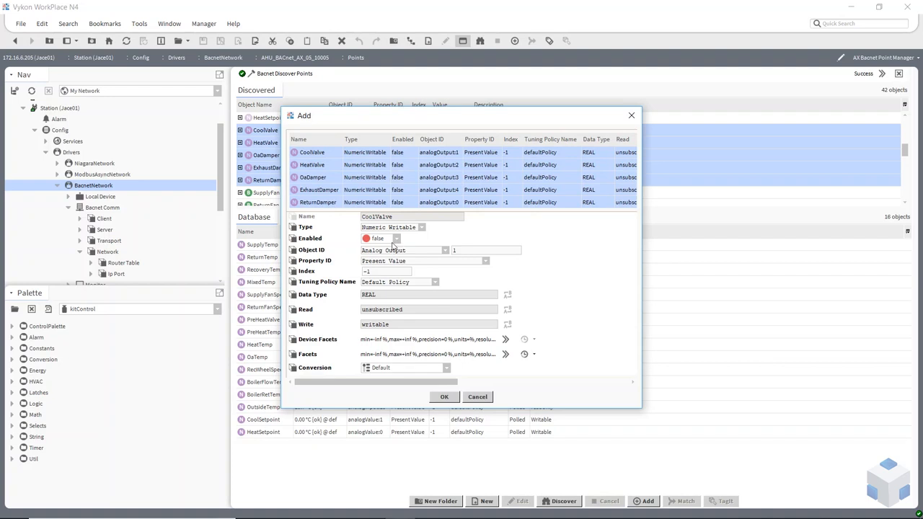
{"action": "left_click", "coordinate": [357, 168]}
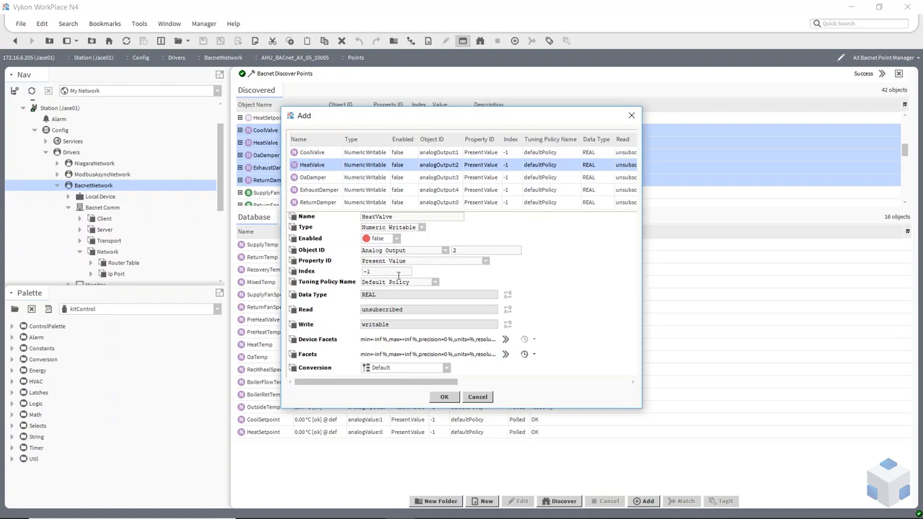
{"action": "left_click", "coordinate": [445, 397]}
{"action": "scroll", "coordinate": [465, 364], "scroll_direction": "down", "scroll_amount": 1}
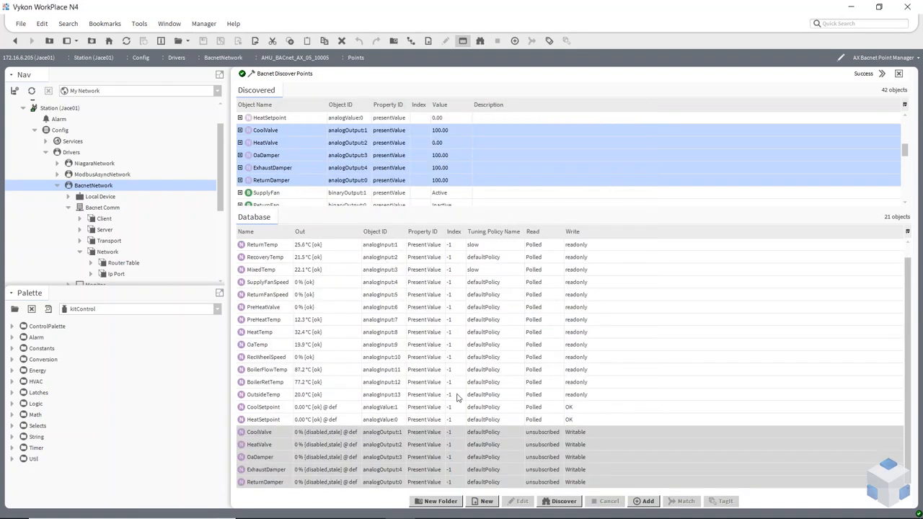
{"action": "left_click", "coordinate": [388, 432], "text": "shift"}
{"action": "left_click", "coordinate": [389, 437]}
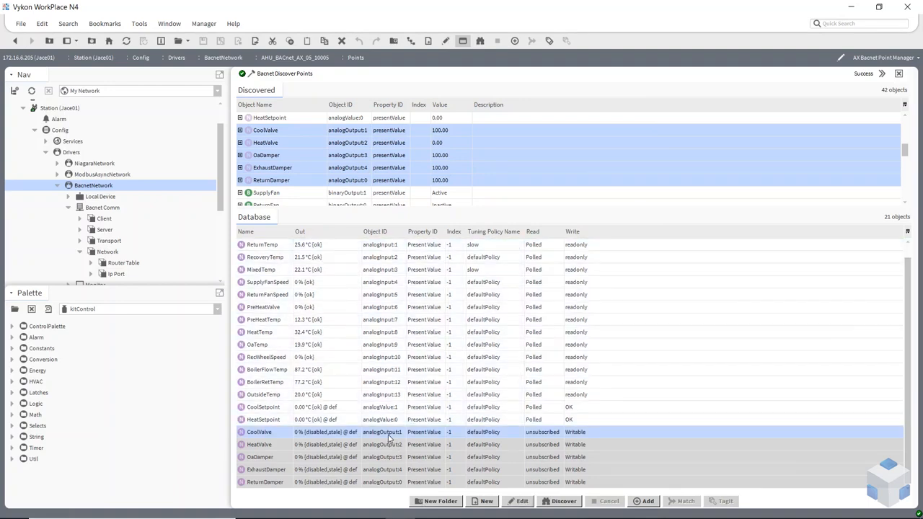
Step: Set Enabled to true for CoolValve, HeatValve, OaDamper, ExhaustDamper and ReturnDamper
{"action": "left_click", "coordinate": [381, 482], "text": "shift"}
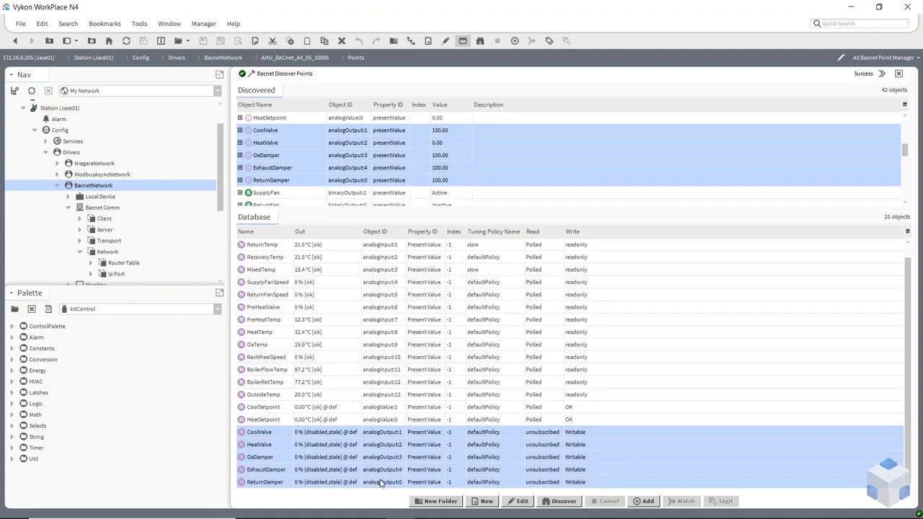
{"action": "left_click", "coordinate": [521, 501]}
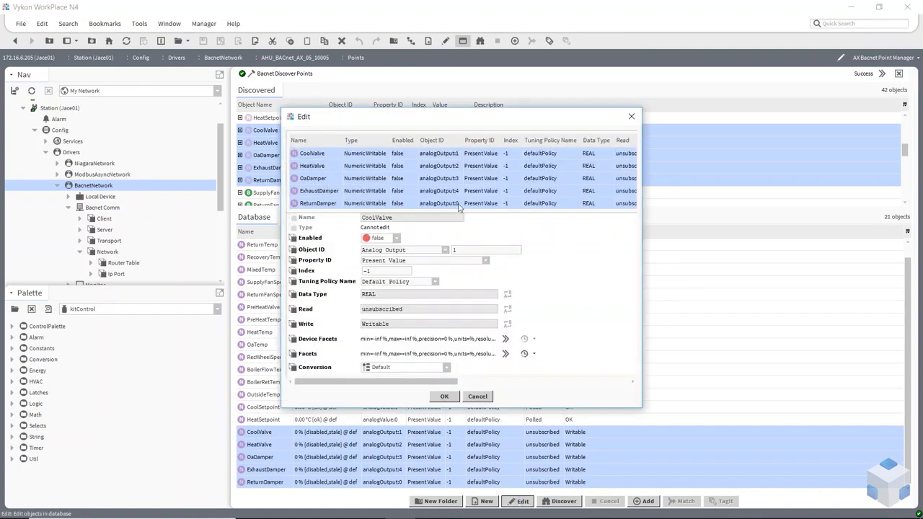
{"action": "left_click", "coordinate": [397, 239]}
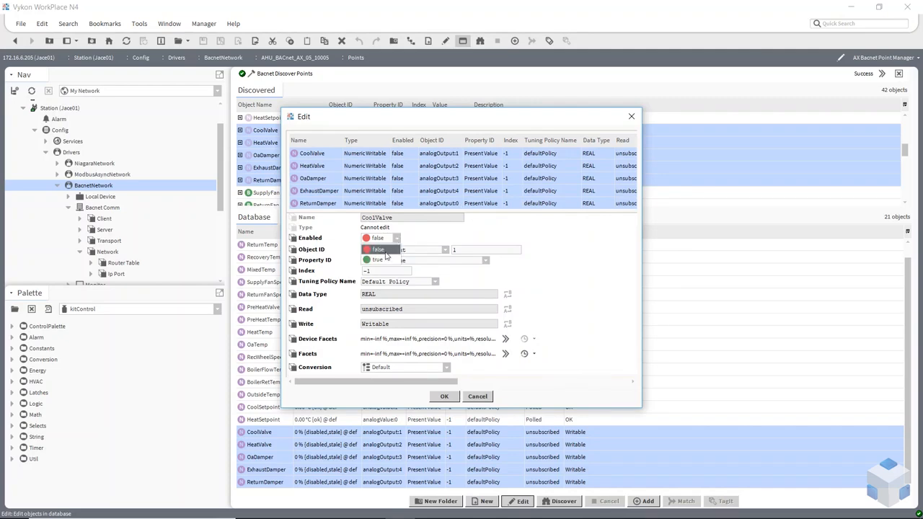
{"action": "left_click", "coordinate": [393, 260]}
{"action": "left_click", "coordinate": [455, 396]}
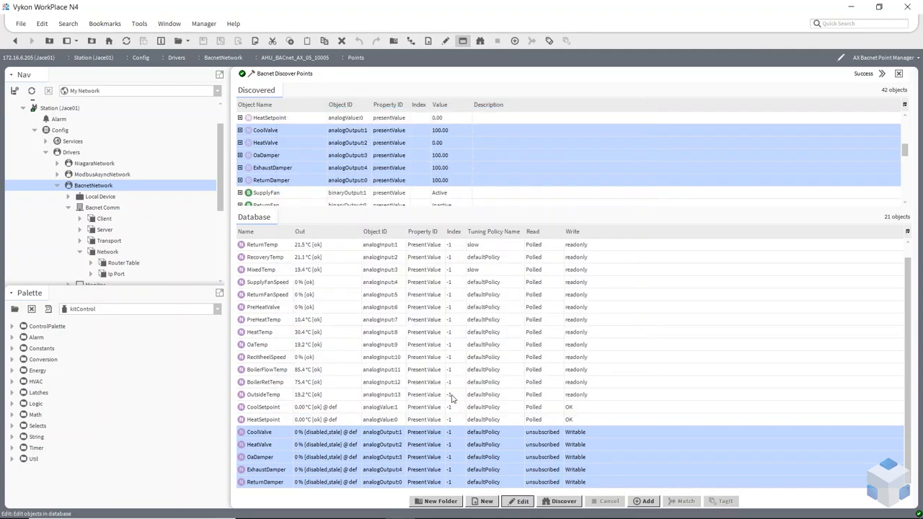
{"action": "left_click", "coordinate": [487, 359]}
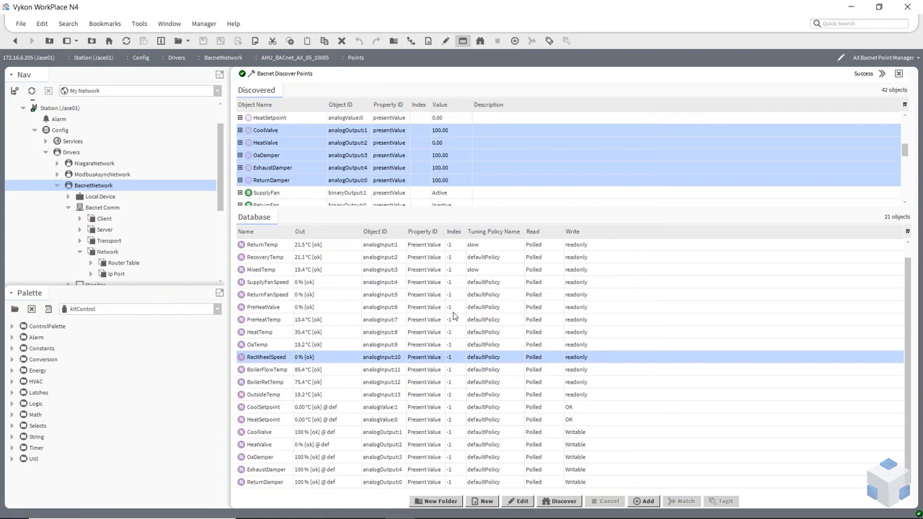
Step: Collapse Bacnet Comm and show the Local Device's empty BACnet Export Table
{"action": "scroll", "coordinate": [412, 176], "scroll_direction": "down", "scroll_amount": 6}
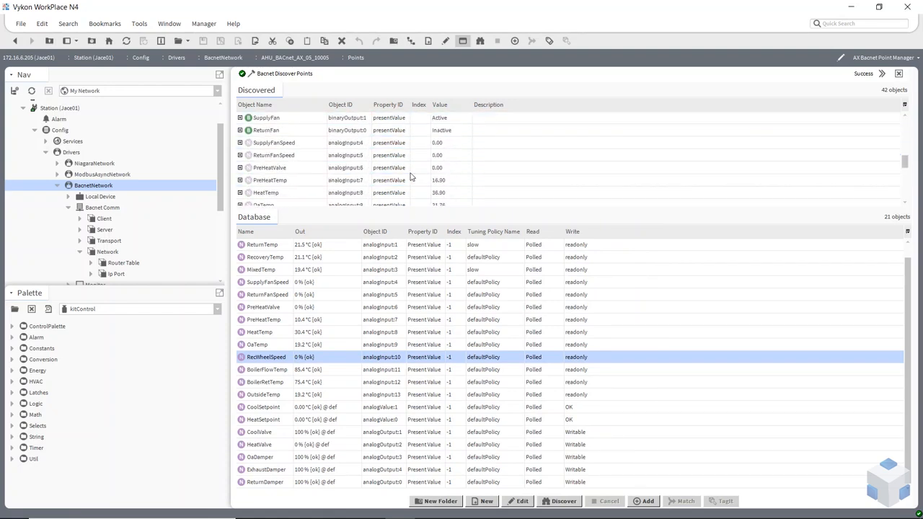
{"action": "scroll", "coordinate": [411, 176], "scroll_direction": "up", "scroll_amount": 5}
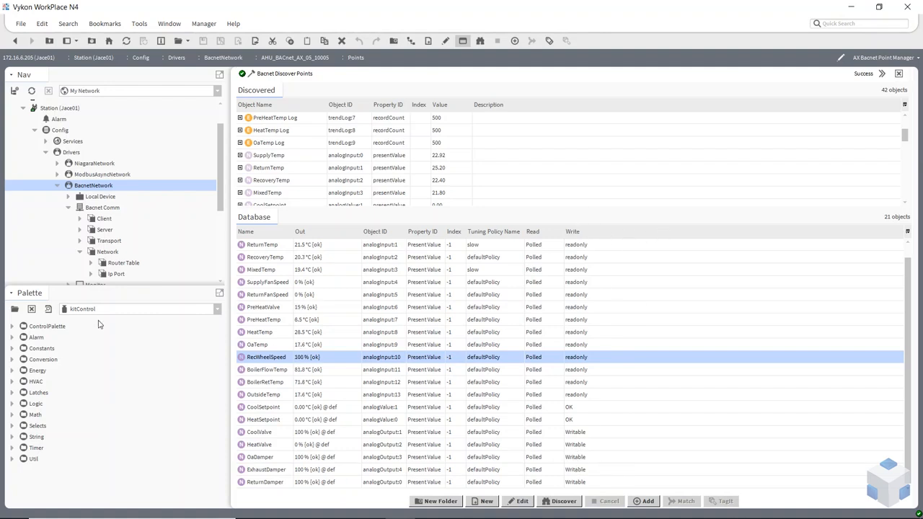
{"action": "left_click", "coordinate": [67, 207]}
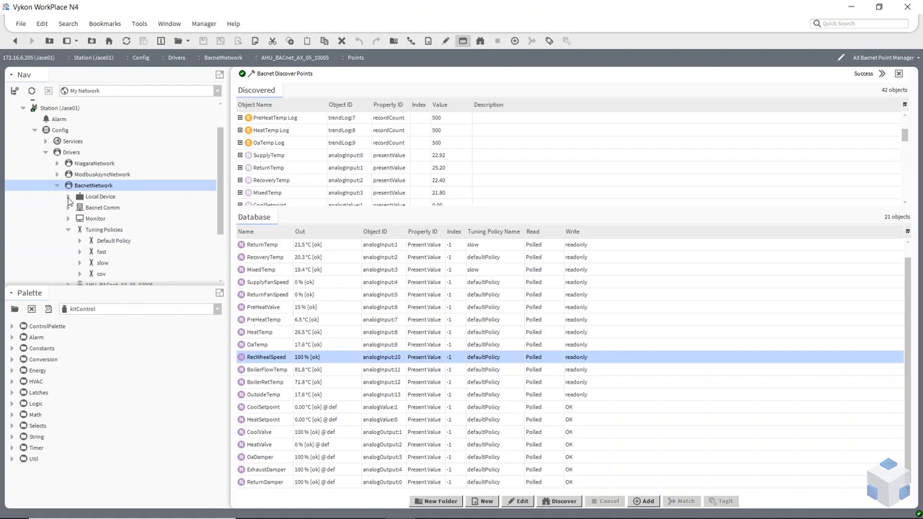
{"action": "left_click", "coordinate": [68, 200]}
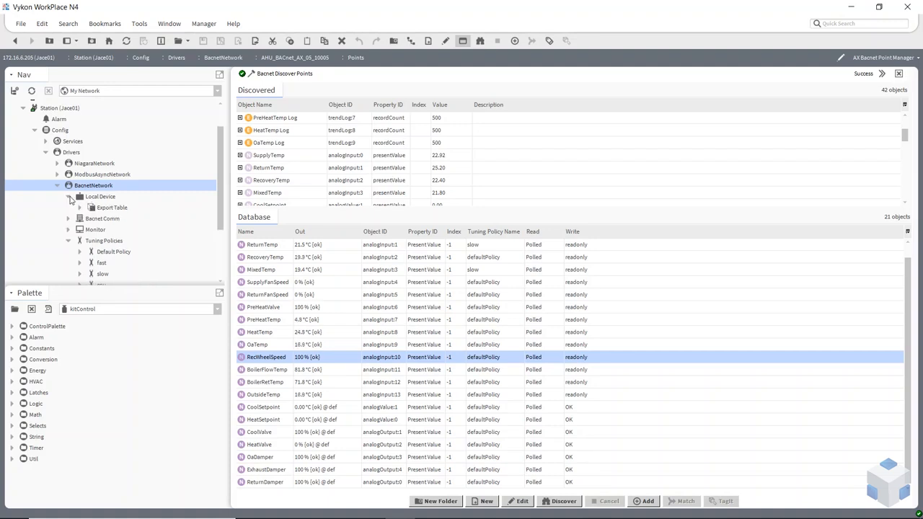
{"action": "left_click", "coordinate": [107, 208]}
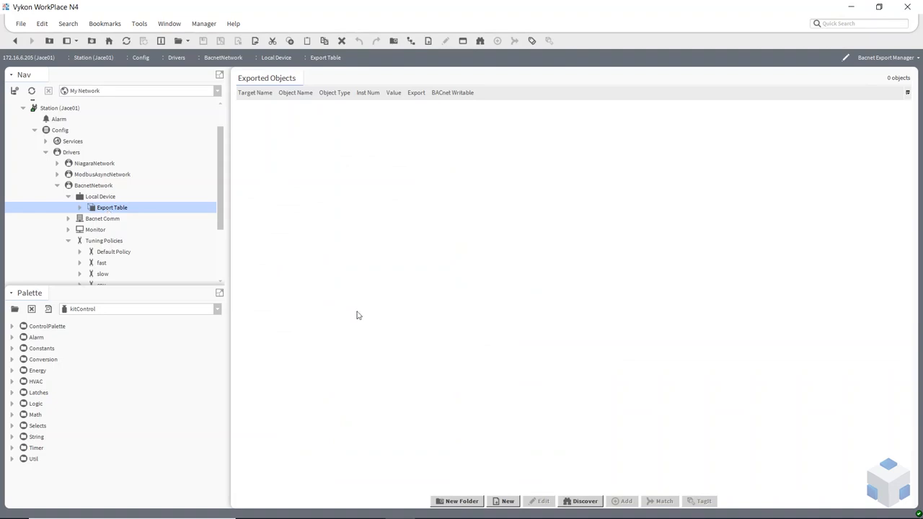
Step: Start a Discover of station objects to export and bring up the search root chooser
{"action": "left_click", "coordinate": [585, 501]}
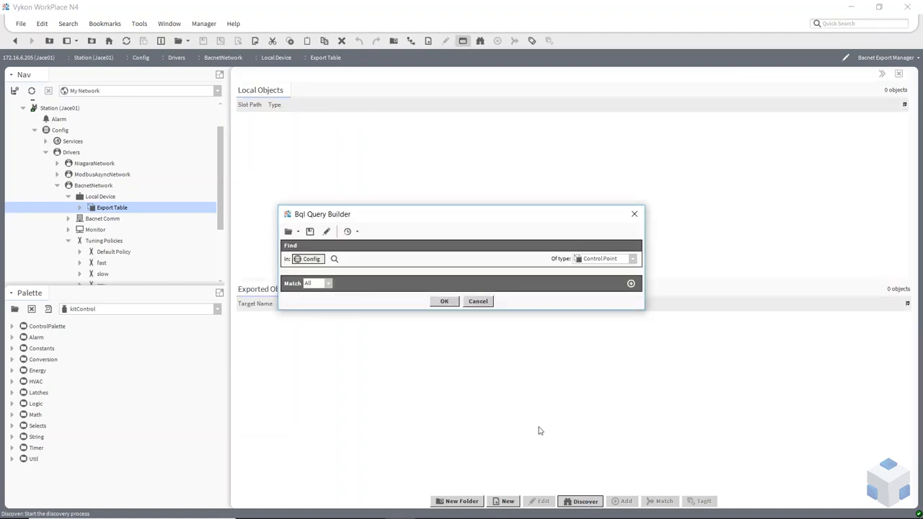
{"action": "left_click_drag", "start_coordinate": [484, 213], "coordinate": [548, 125]}
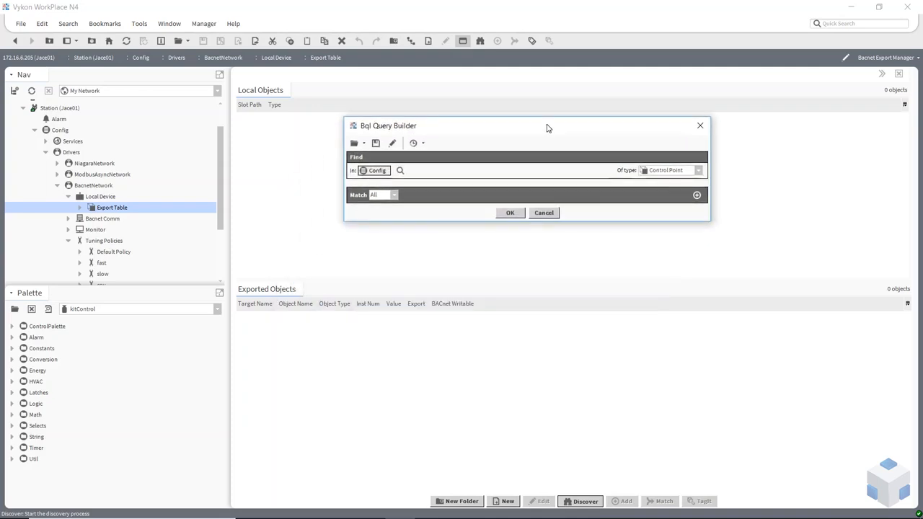
{"action": "left_click", "coordinate": [402, 170]}
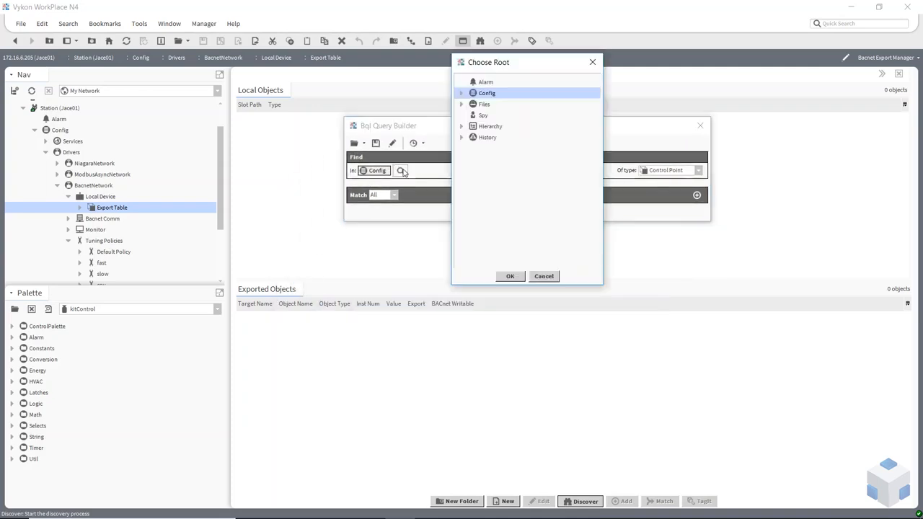
Step: Set the query root to ModbusAsyncNetwork > Modbus Async Device1 > Points and run it
{"action": "left_click", "coordinate": [462, 94]}
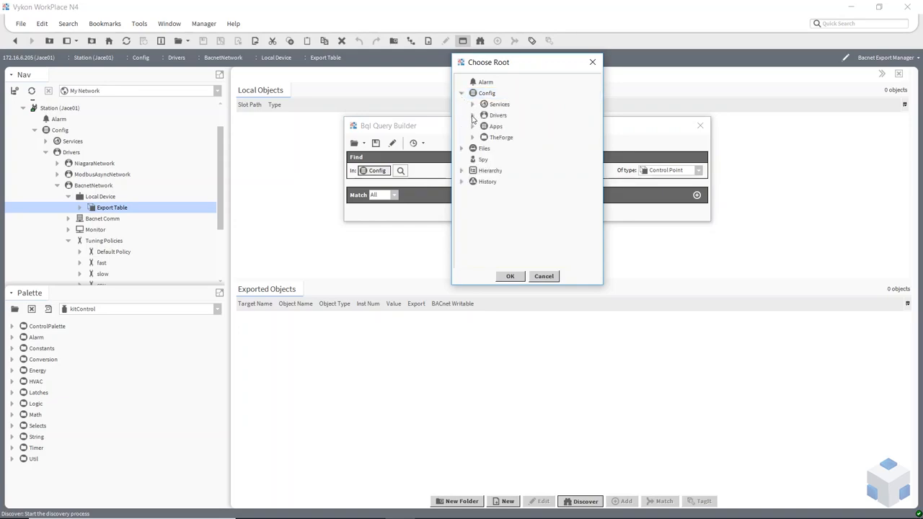
{"action": "left_click", "coordinate": [472, 115]}
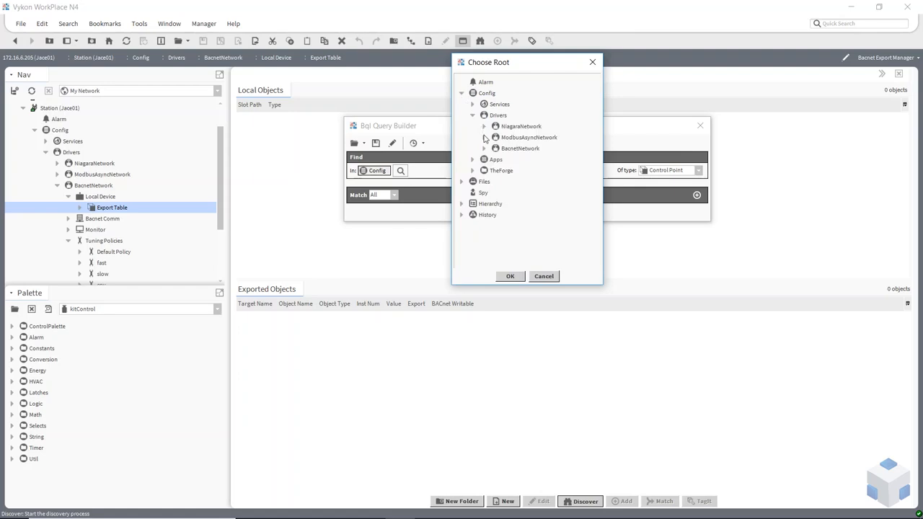
{"action": "left_click", "coordinate": [484, 137]}
{"action": "left_click", "coordinate": [496, 148]}
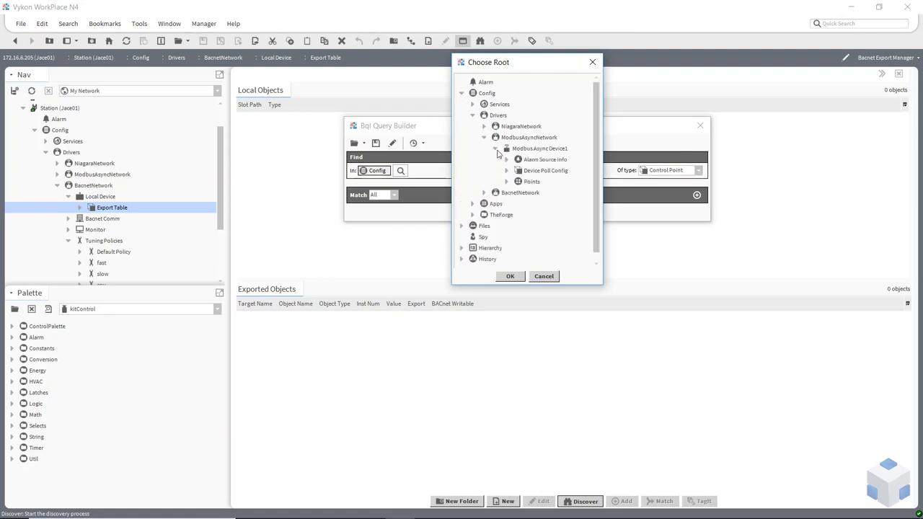
{"action": "left_click", "coordinate": [507, 181]}
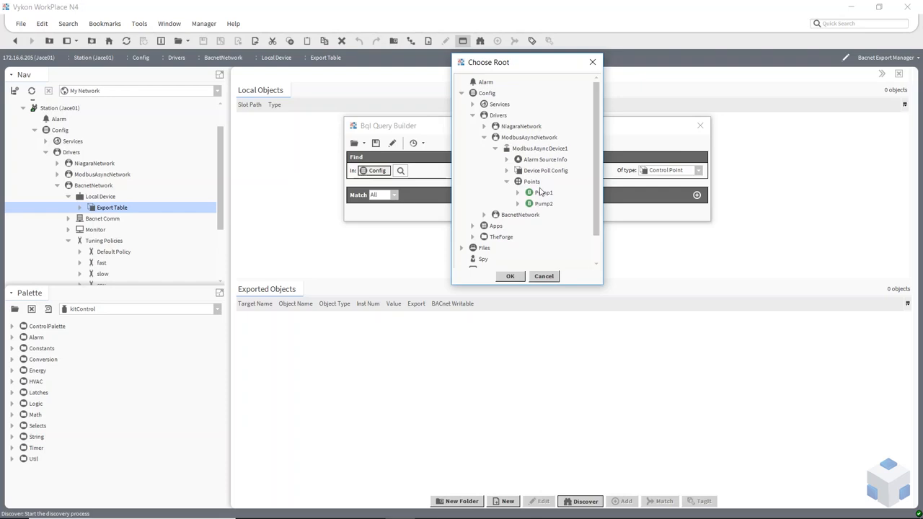
{"action": "left_click", "coordinate": [535, 184]}
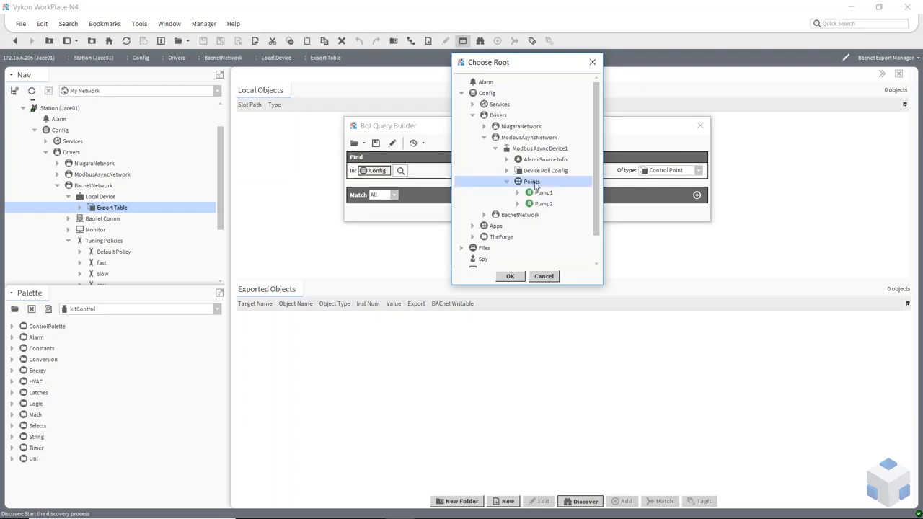
{"action": "left_click", "coordinate": [537, 194]}
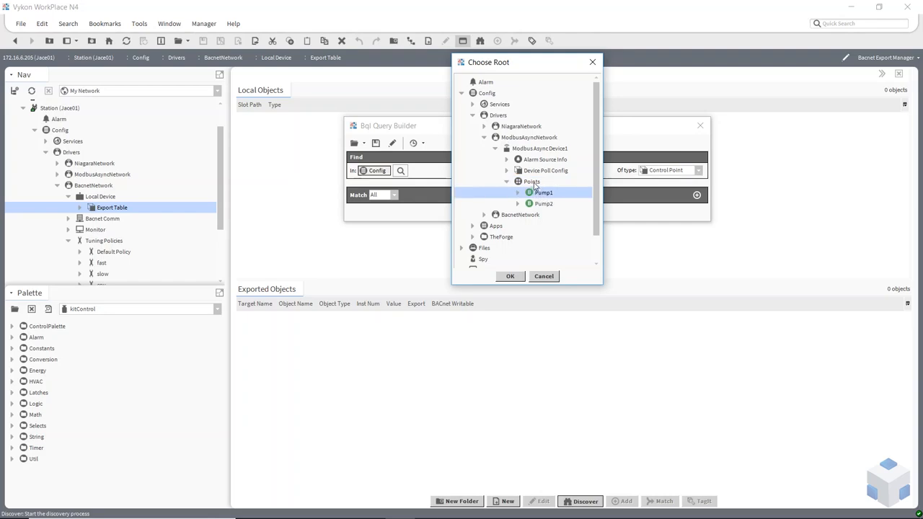
{"action": "left_click", "coordinate": [532, 182]}
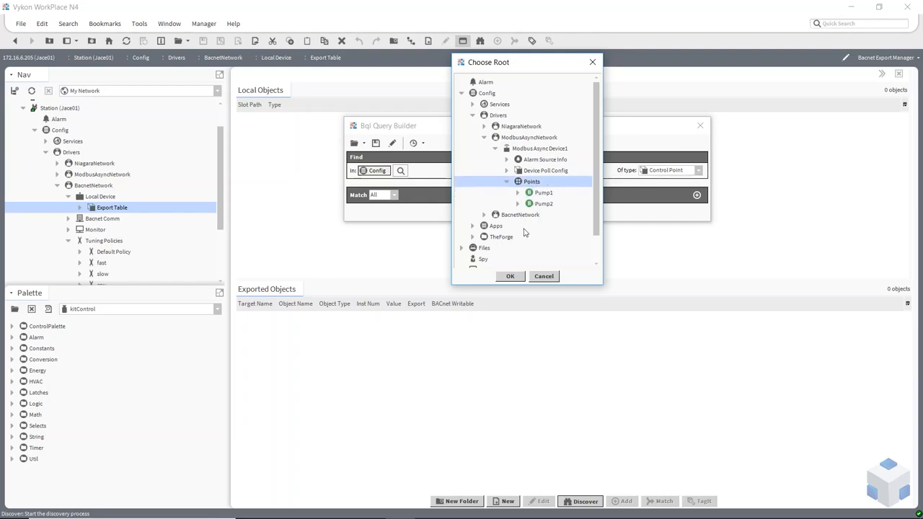
{"action": "left_click", "coordinate": [512, 276]}
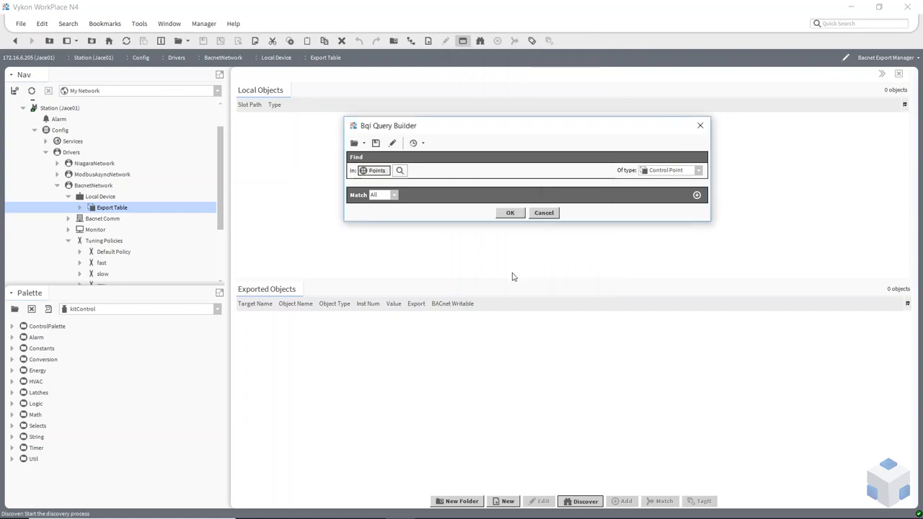
{"action": "left_click", "coordinate": [516, 215]}
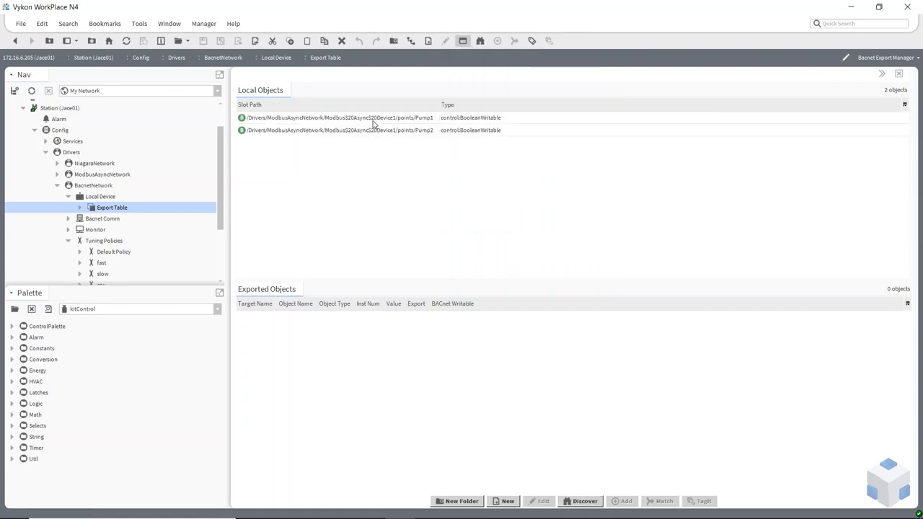
Step: Export Pump1 and Pump2 as Binary Input objects 0 and 1 into Exported Objects
{"action": "left_click", "coordinate": [373, 119]}
{"action": "left_click", "coordinate": [371, 131], "text": "shift"}
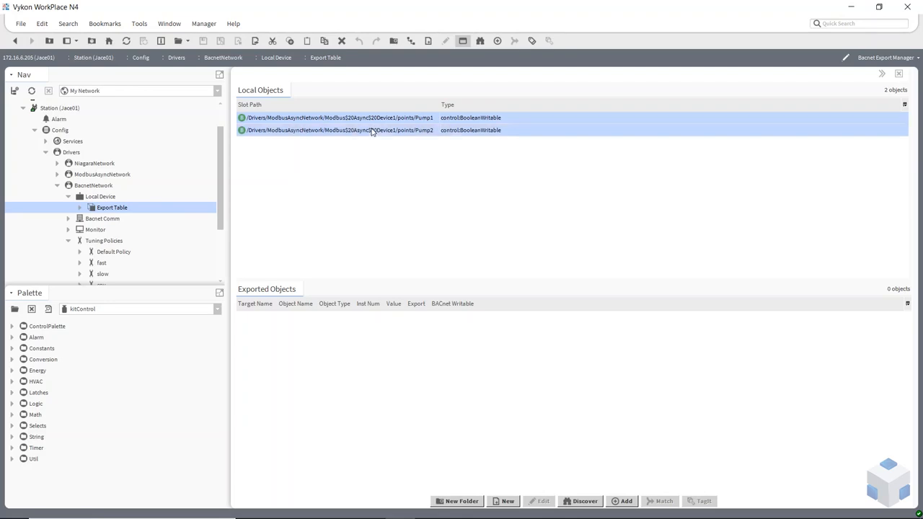
{"action": "left_click_drag", "start_coordinate": [364, 124], "coordinate": [352, 387]}
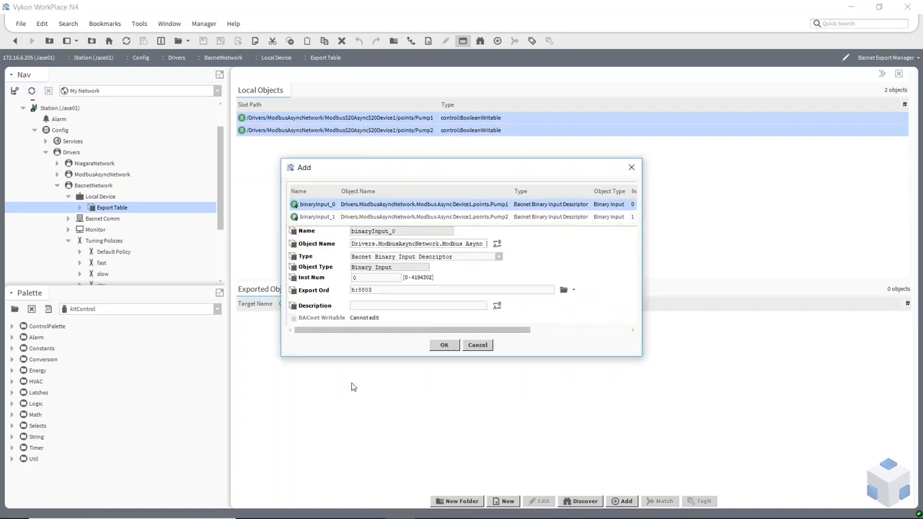
{"action": "left_click", "coordinate": [445, 345]}
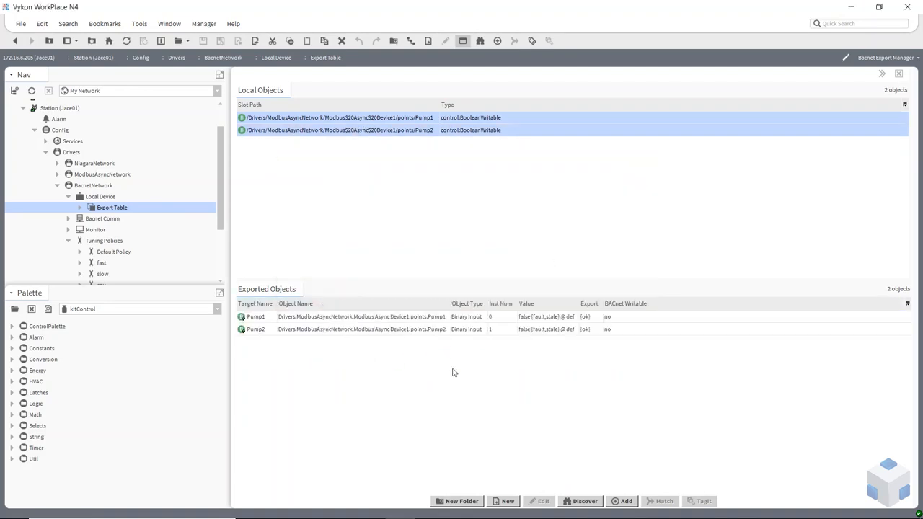
{"action": "left_click", "coordinate": [68, 197]}
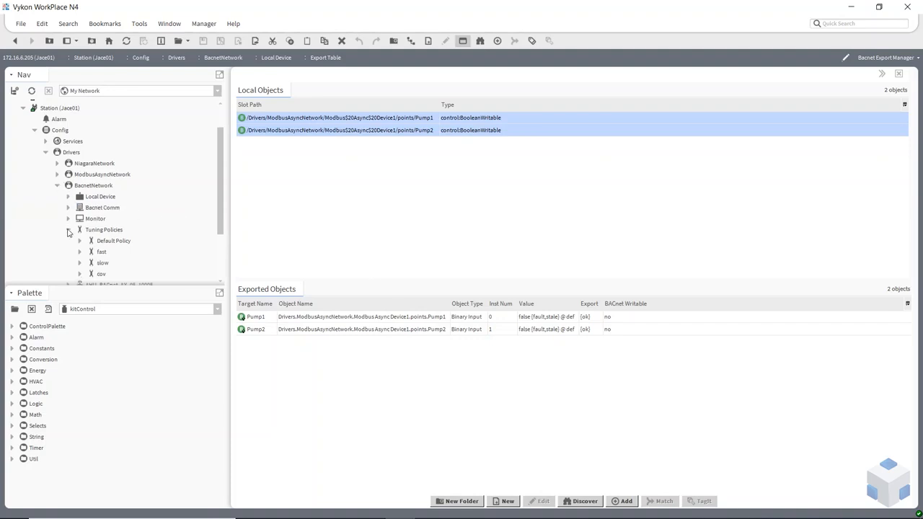
Step: Show the BacnetNetwork Device Manager and select Ip Port under Bacnet Comm > Network
{"action": "left_click", "coordinate": [68, 230]}
{"action": "scroll", "coordinate": [83, 211], "scroll_direction": "down", "scroll_amount": 1}
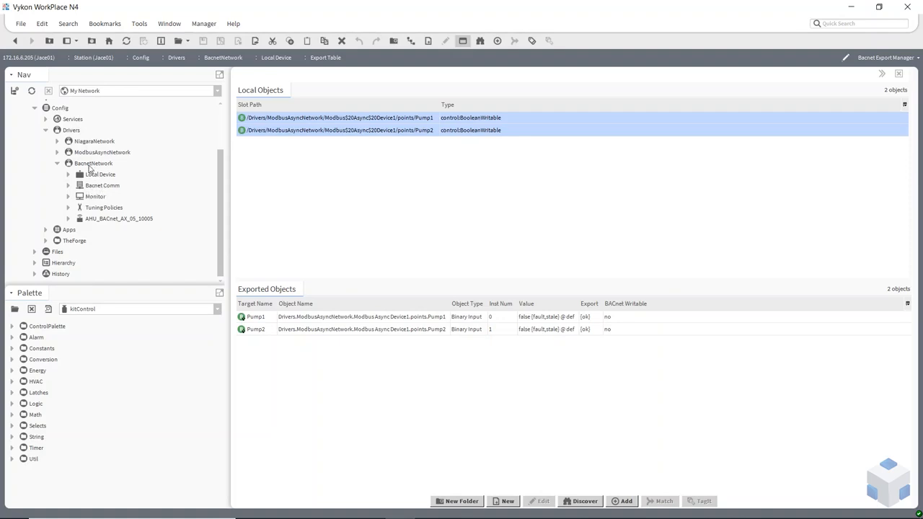
{"action": "double_click", "coordinate": [70, 130]}
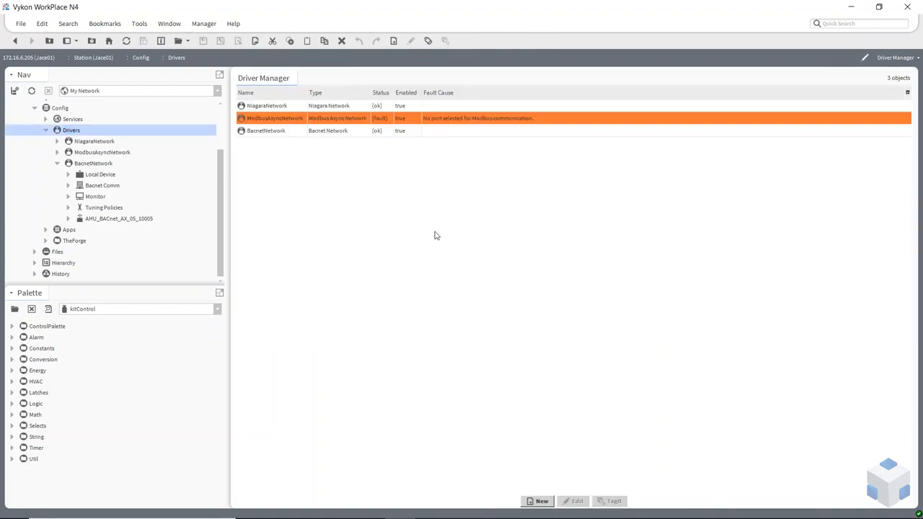
{"action": "double_click", "coordinate": [285, 132]}
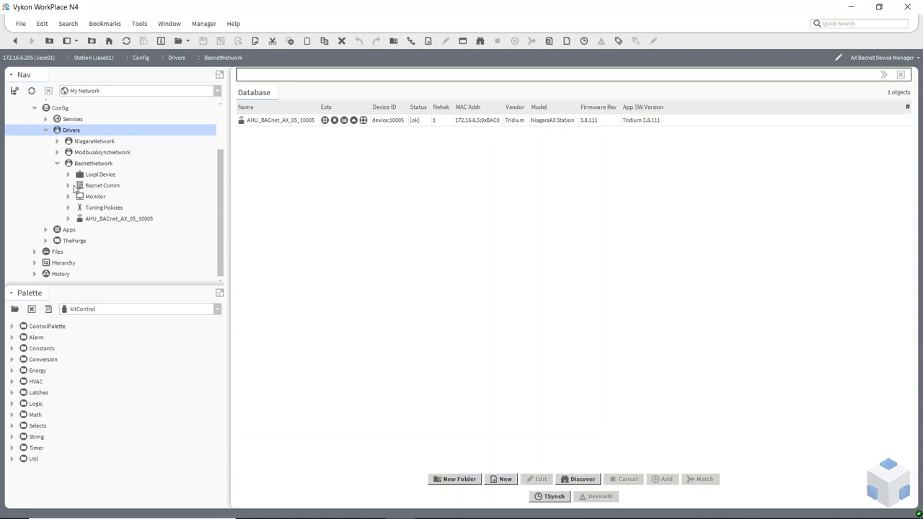
{"action": "left_click", "coordinate": [69, 187]}
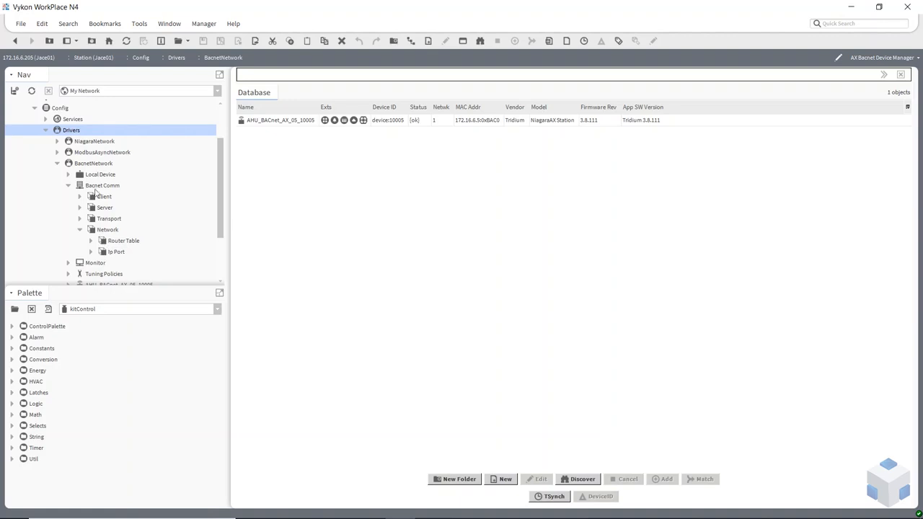
{"action": "left_click", "coordinate": [109, 256]}
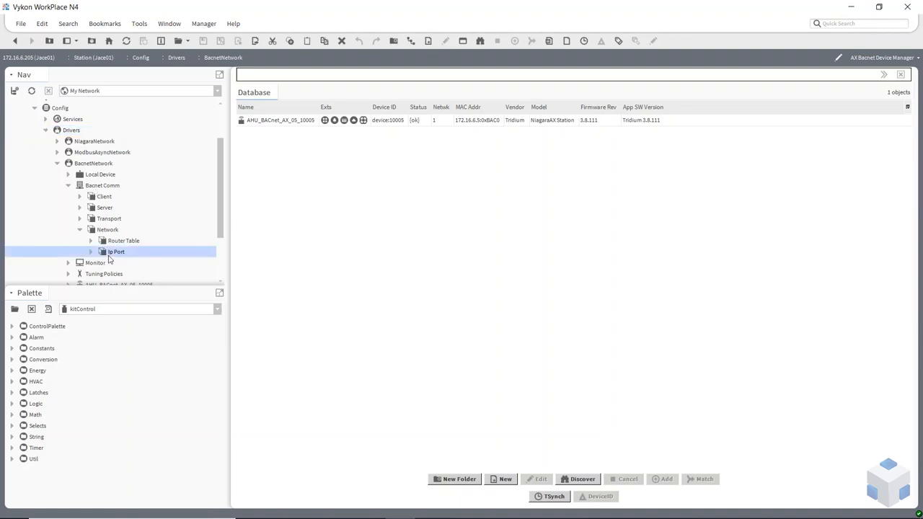
Step: Show the Ip Port's Property Sheet and load the bacnet palette
{"action": "double_click", "coordinate": [109, 255]}
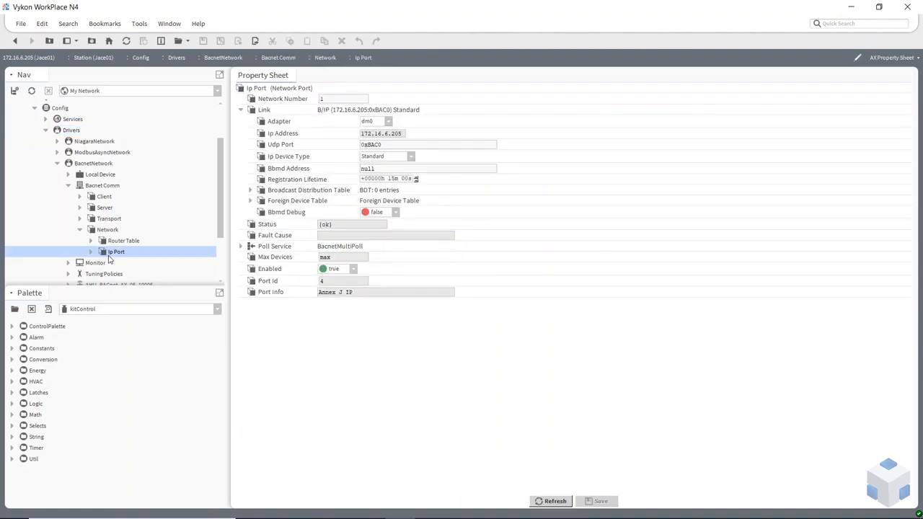
{"action": "left_click", "coordinate": [242, 110]}
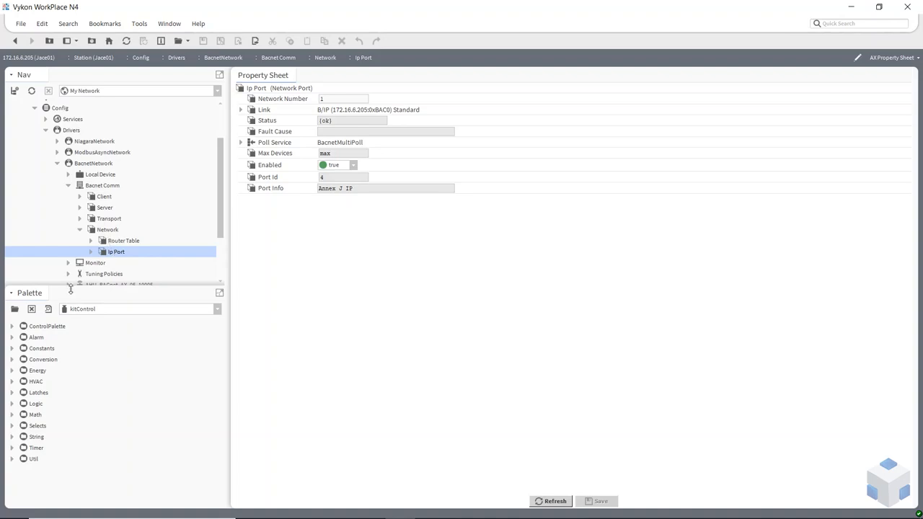
{"action": "left_click", "coordinate": [15, 310]}
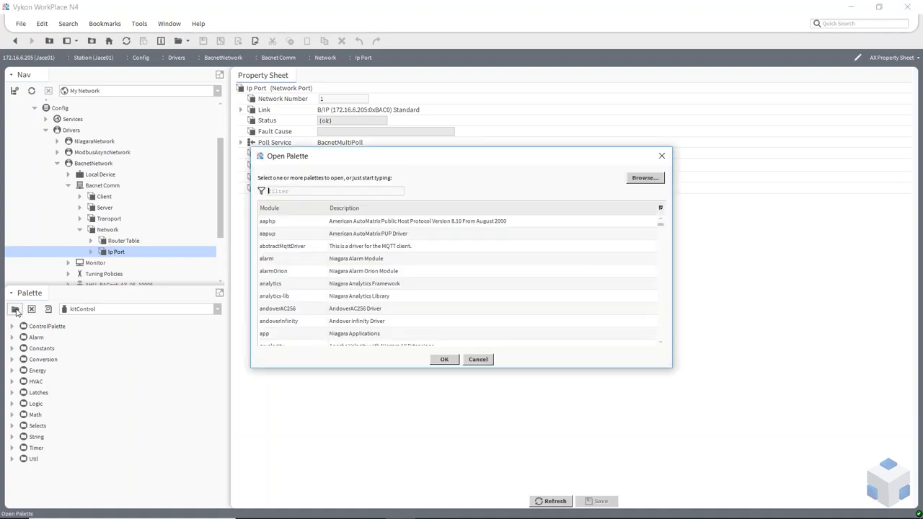
{"action": "left_click", "coordinate": [290, 271]}
{"action": "scroll", "coordinate": [292, 268], "scroll_direction": "down", "scroll_amount": 3}
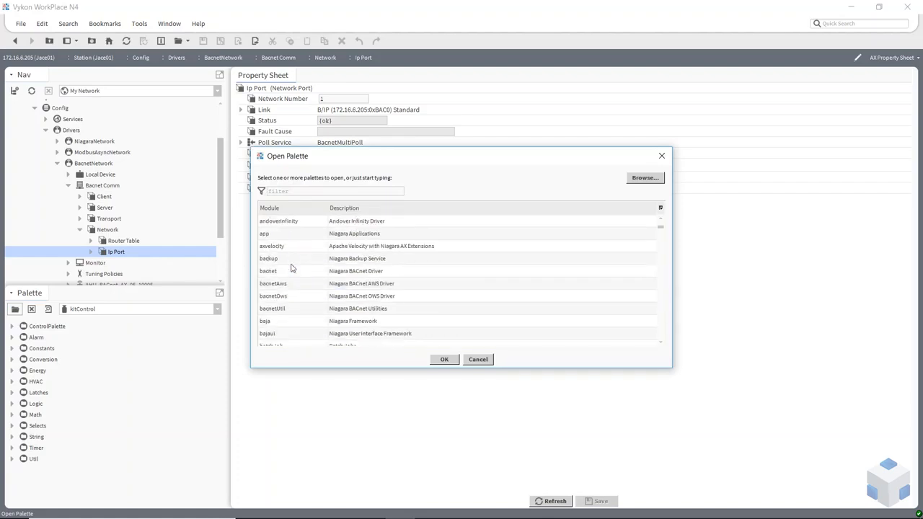
{"action": "double_click", "coordinate": [292, 271]}
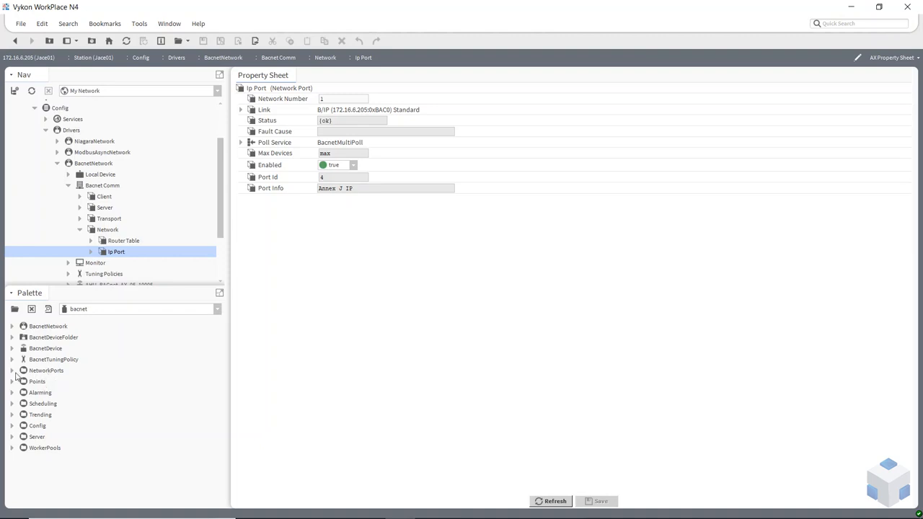
Step: Drag an MstpPort from the palette's NetworkPorts onto the Network folder
{"action": "left_click", "coordinate": [12, 371]}
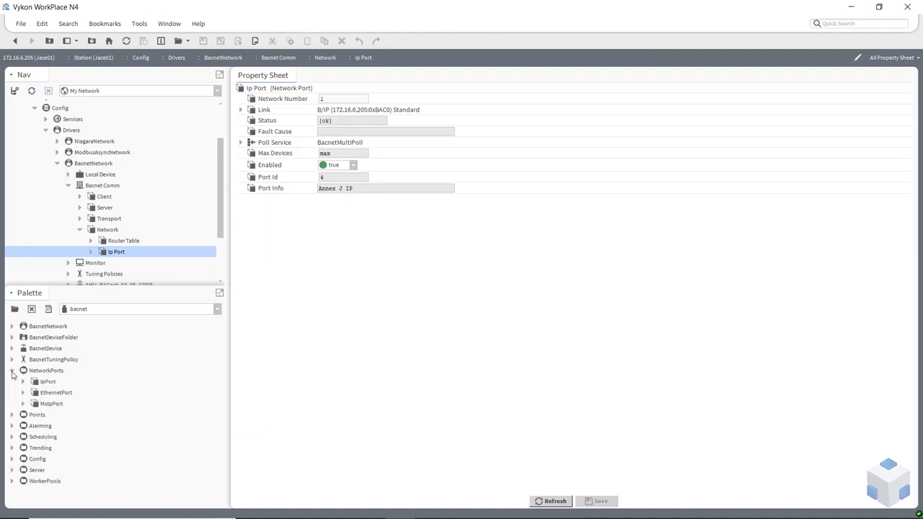
{"action": "left_click", "coordinate": [49, 404]}
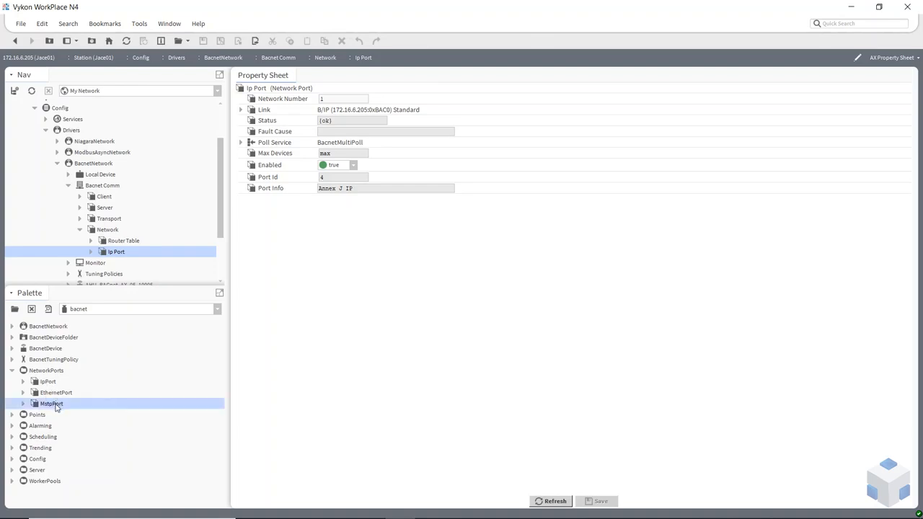
{"action": "left_click_drag", "start_coordinate": [56, 408], "coordinate": [109, 212]}
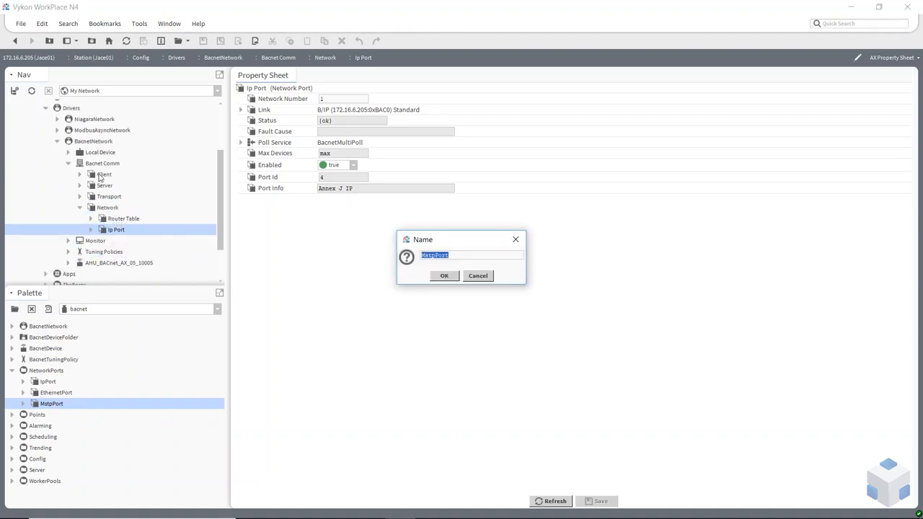
Step: Accept the name MstpPort, set its Network Number to 2, and expand its COM1 Link settings
{"action": "left_click", "coordinate": [445, 276]}
{"action": "double_click", "coordinate": [141, 241]}
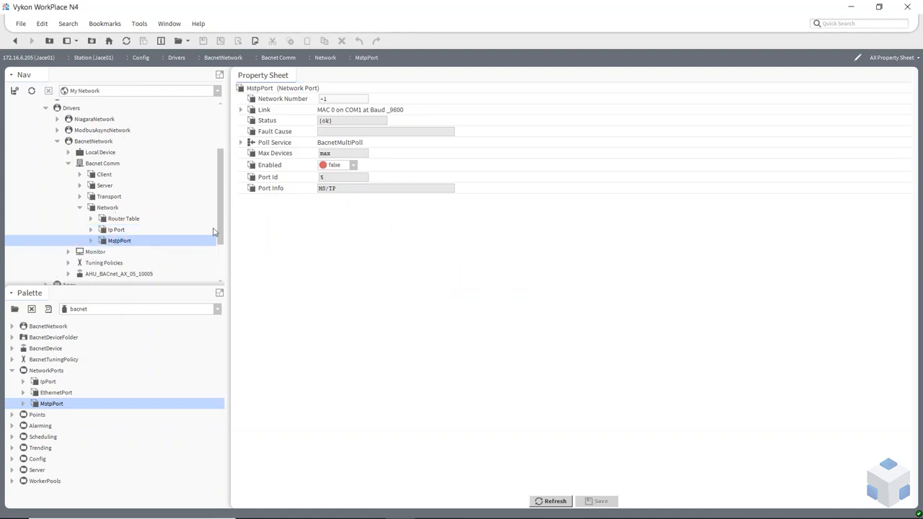
{"action": "left_click_drag", "start_coordinate": [347, 99], "coordinate": [311, 108]}
{"action": "type", "text": "2"}
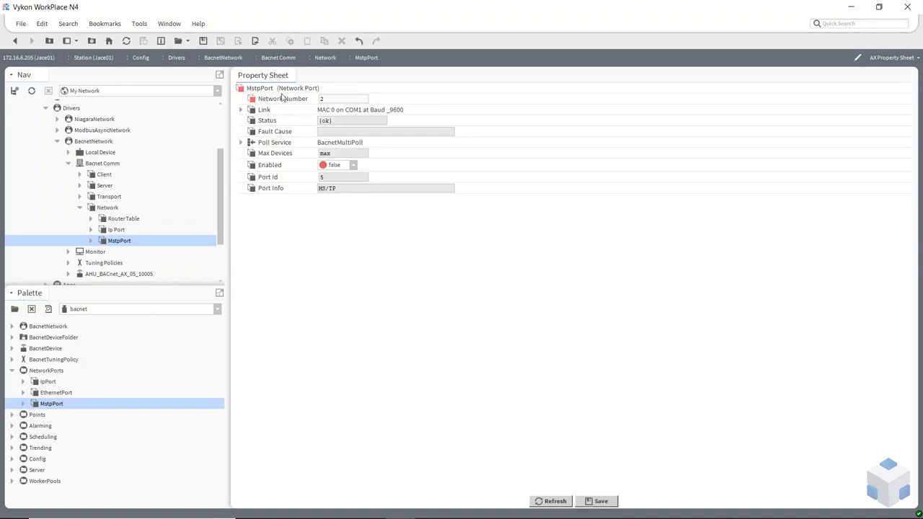
{"action": "left_click", "coordinate": [241, 110]}
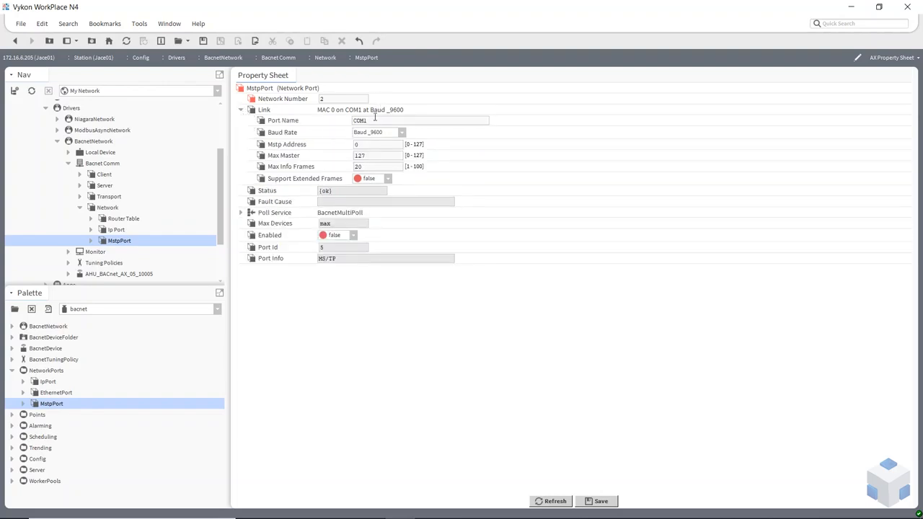